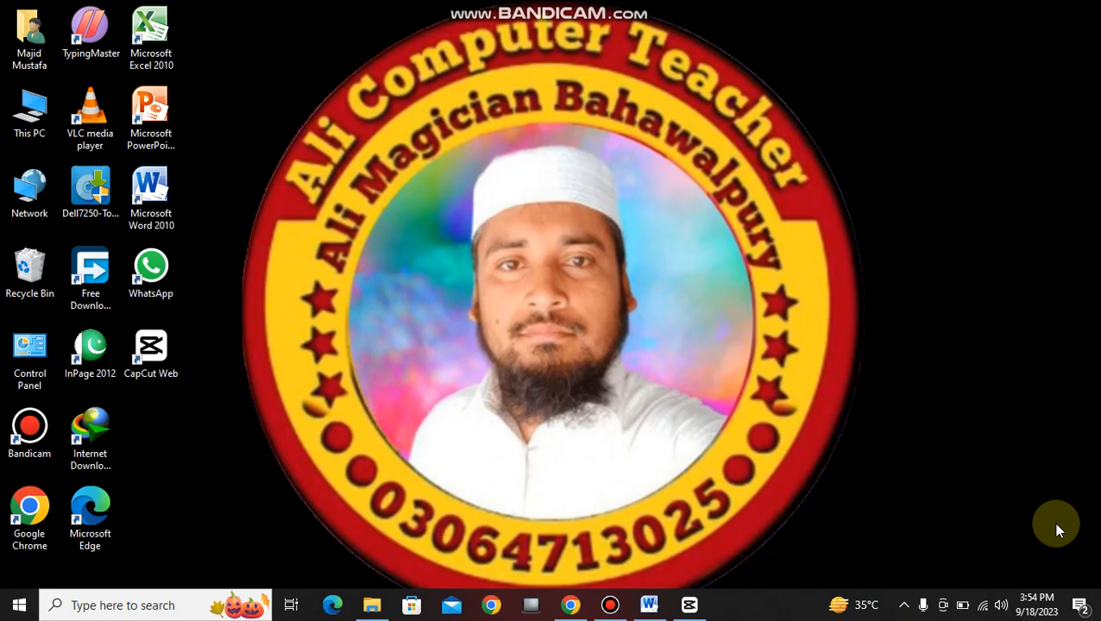
- Switch to the blank Word document and fill it with sample paragraphs generated by =rand()
click(649, 604)
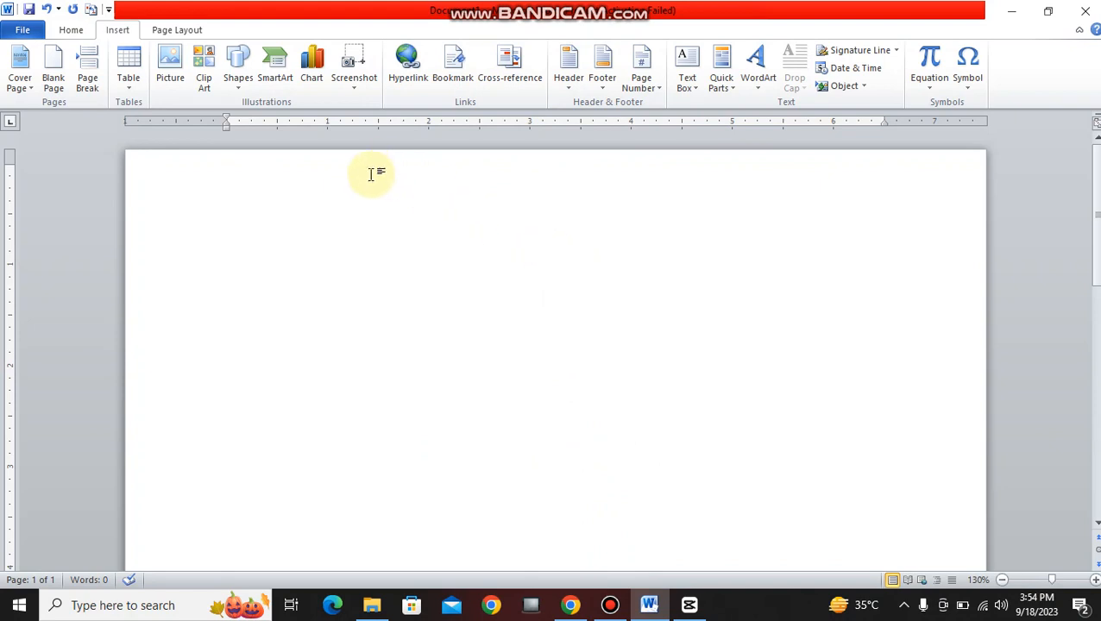
click(181, 31)
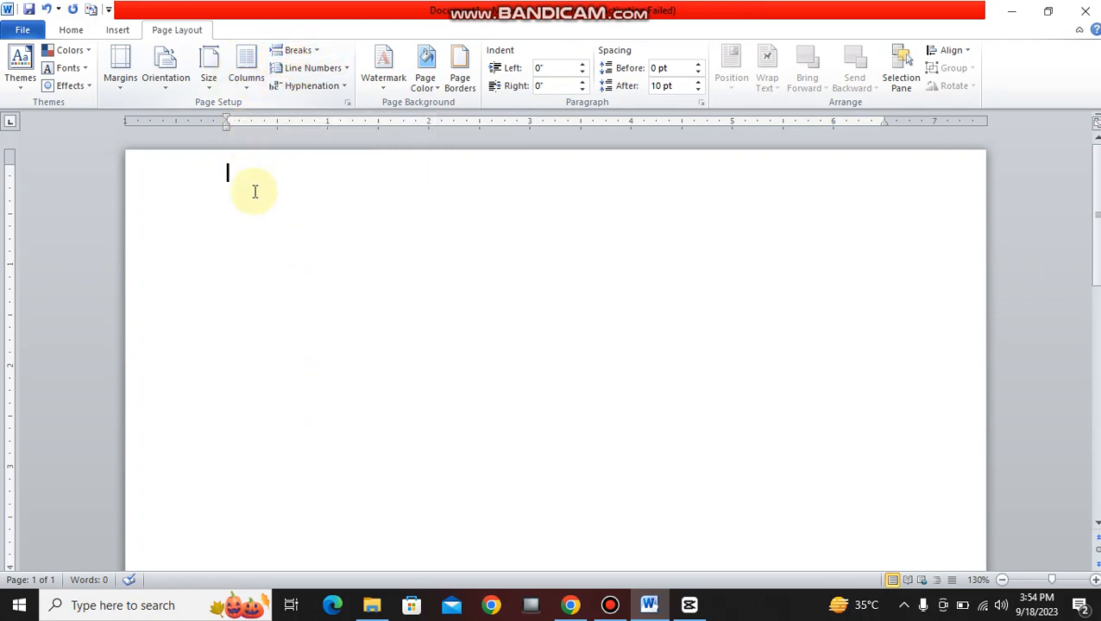
text(=rand())
key(Return)
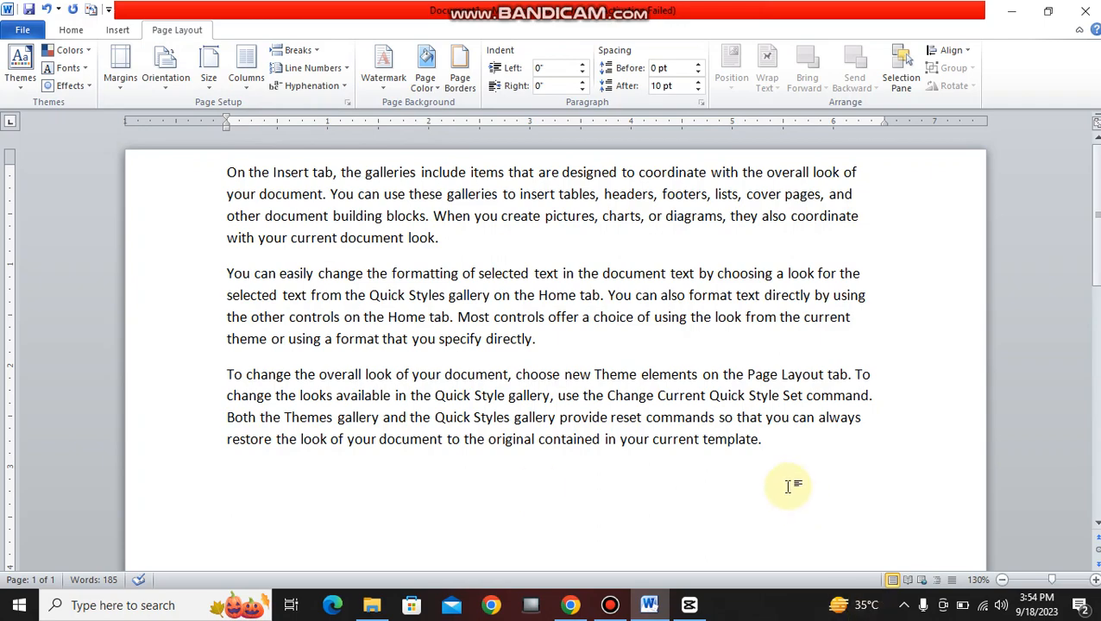
- Copy all three sample paragraphs and paste them four times, replacing the selected original text with the first paste
drag(791, 484, 3, 67)
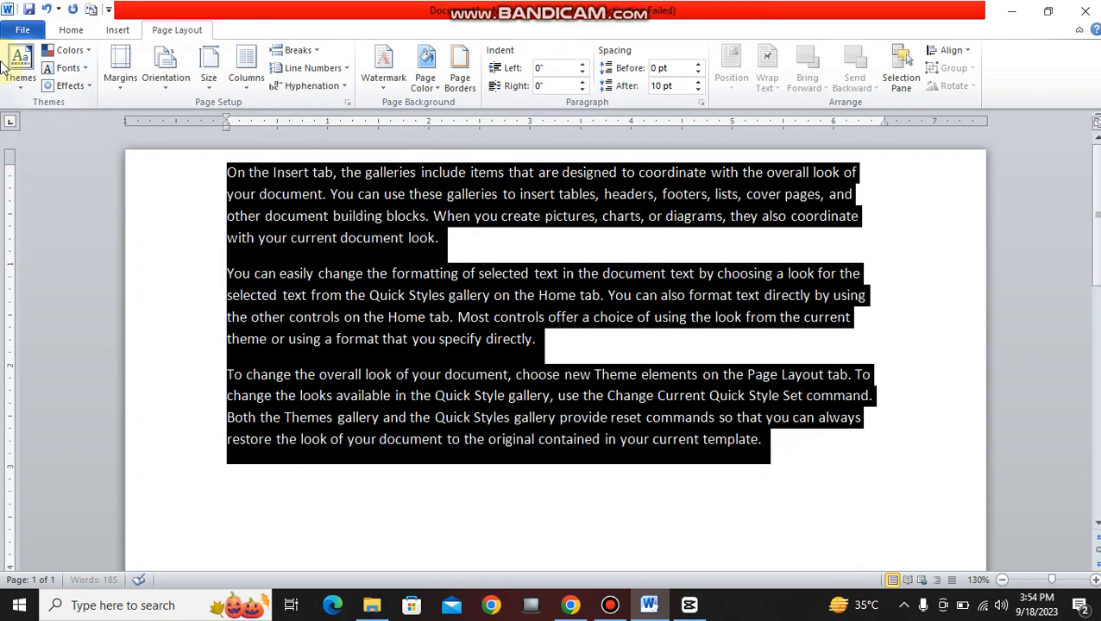
key(ctrl+c)
key(ctrl+v)
key(ctrl+v)
key(ctrl+v)
key(ctrl+v)
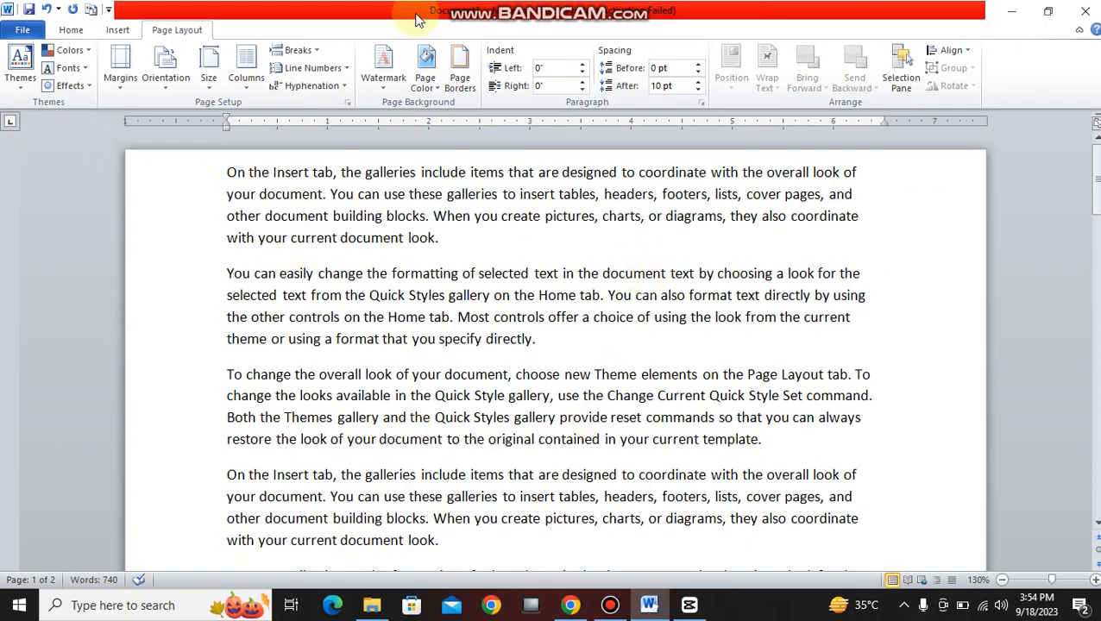
- Lay out the whole document text in two columns and justify it
click(248, 79)
click(647, 483)
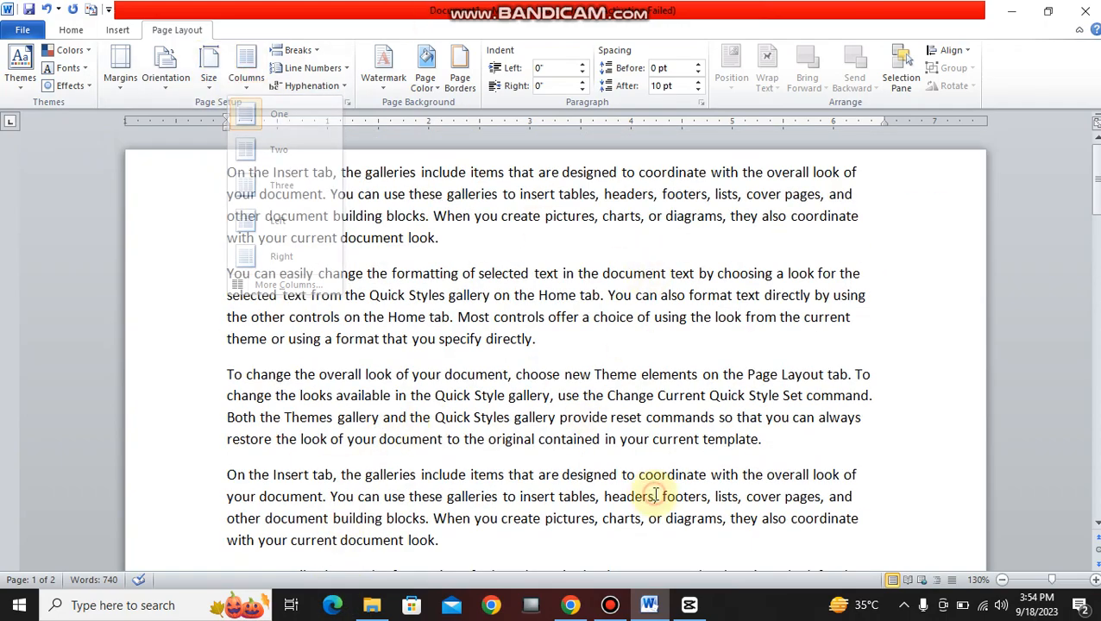
key(ctrl+a)
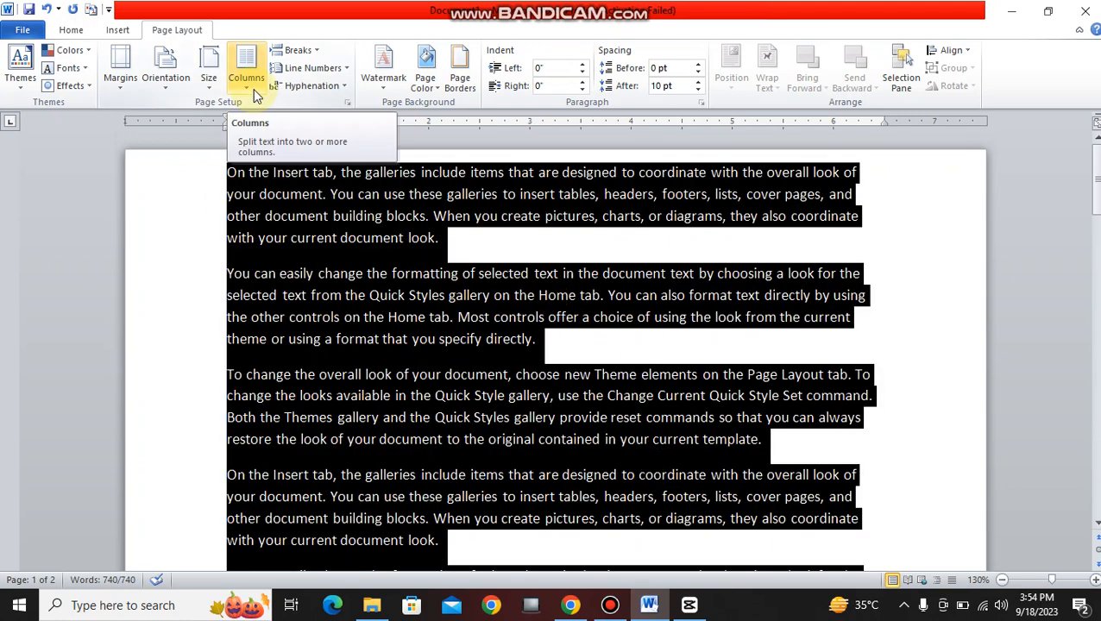
click(253, 90)
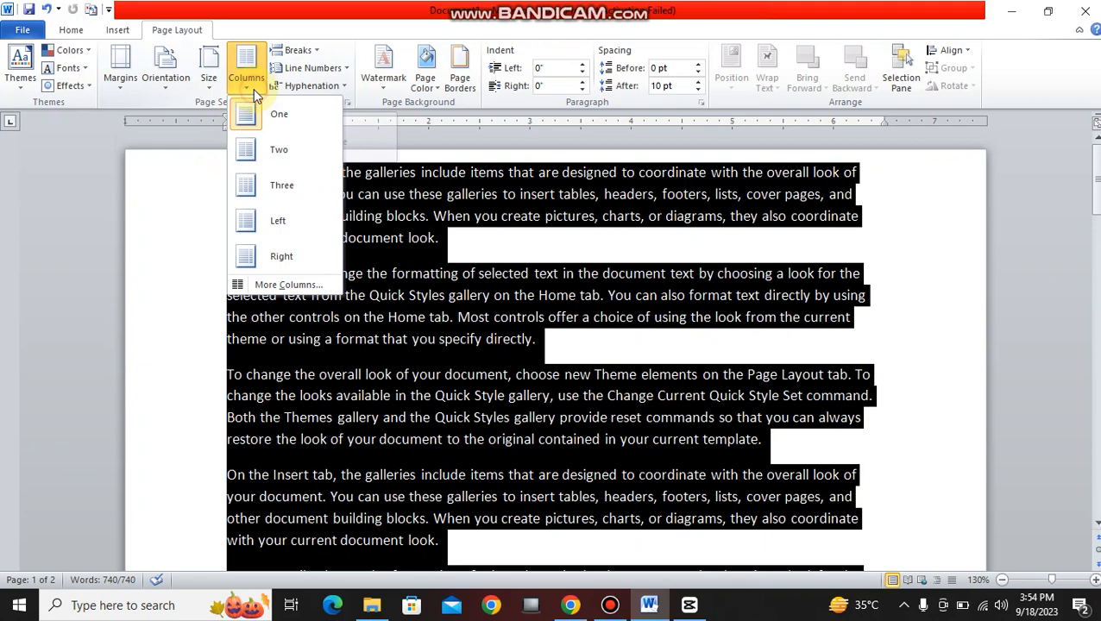
click(254, 151)
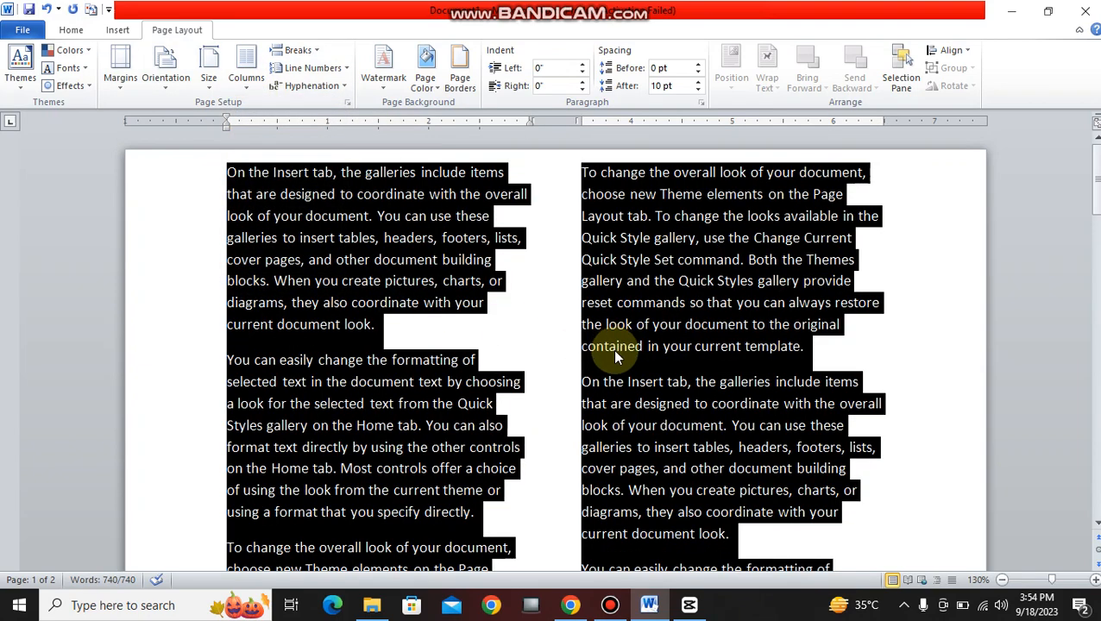
key(ctrl+j)
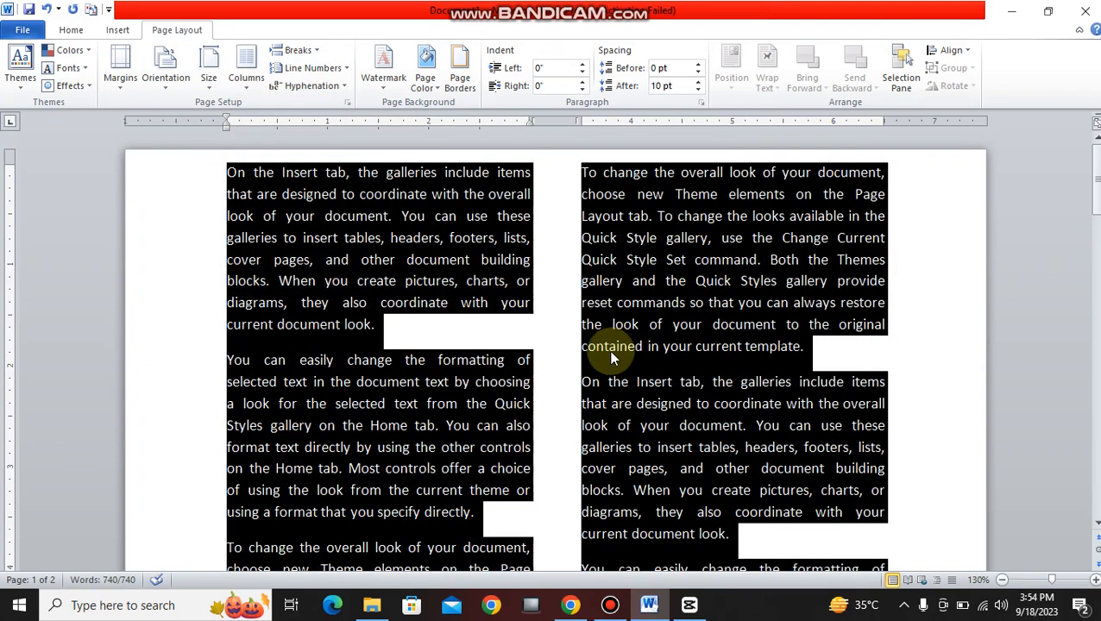
- Change the layout of the entire selected text to three columns
click(247, 82)
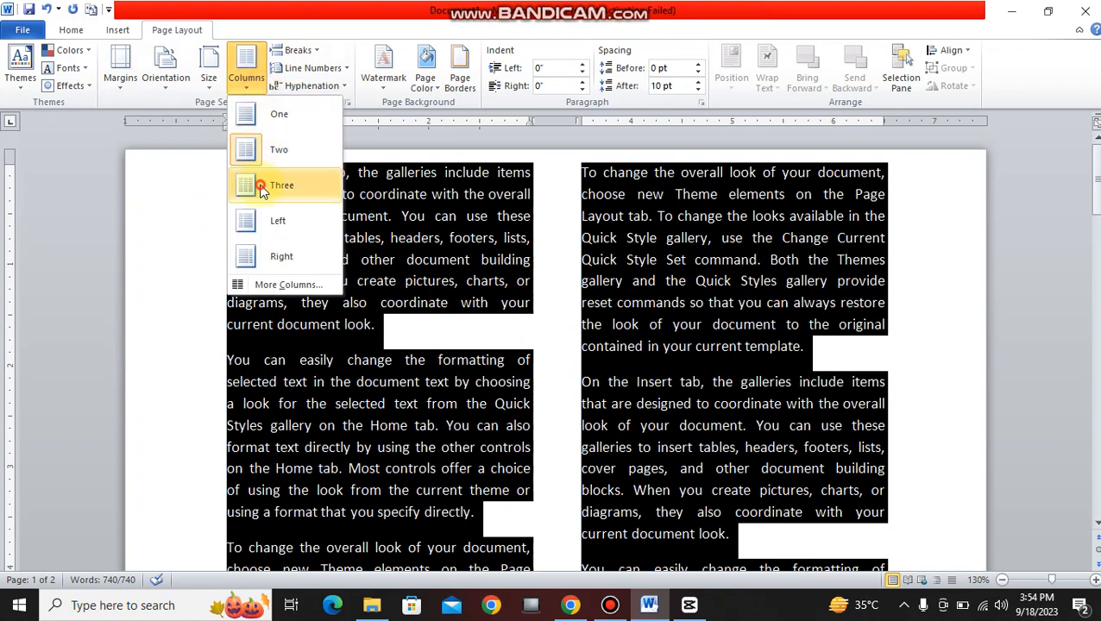
click(258, 185)
scroll(747, 370, down, 1)
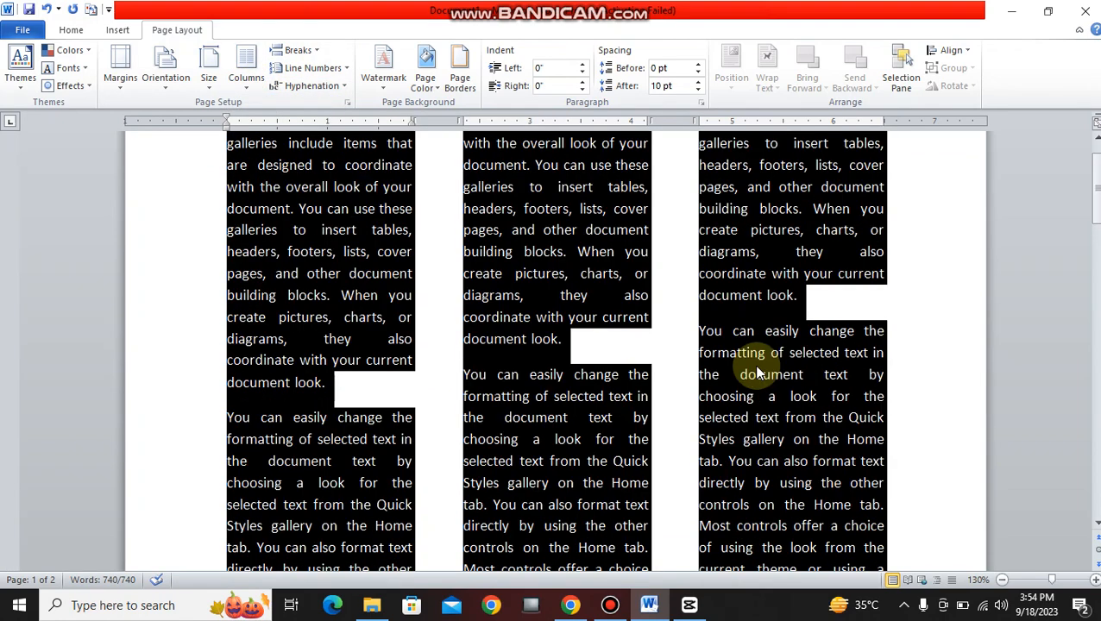
click(749, 365)
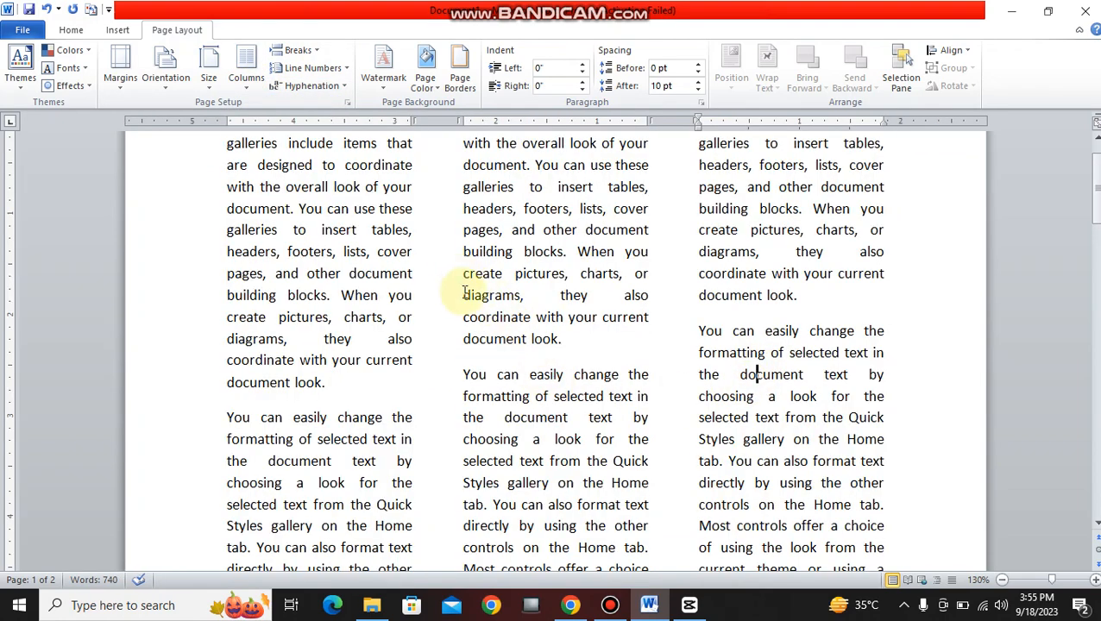
- Examine how the text flows through the three columns and continues onto the second page
scroll(276, 449, up, 1)
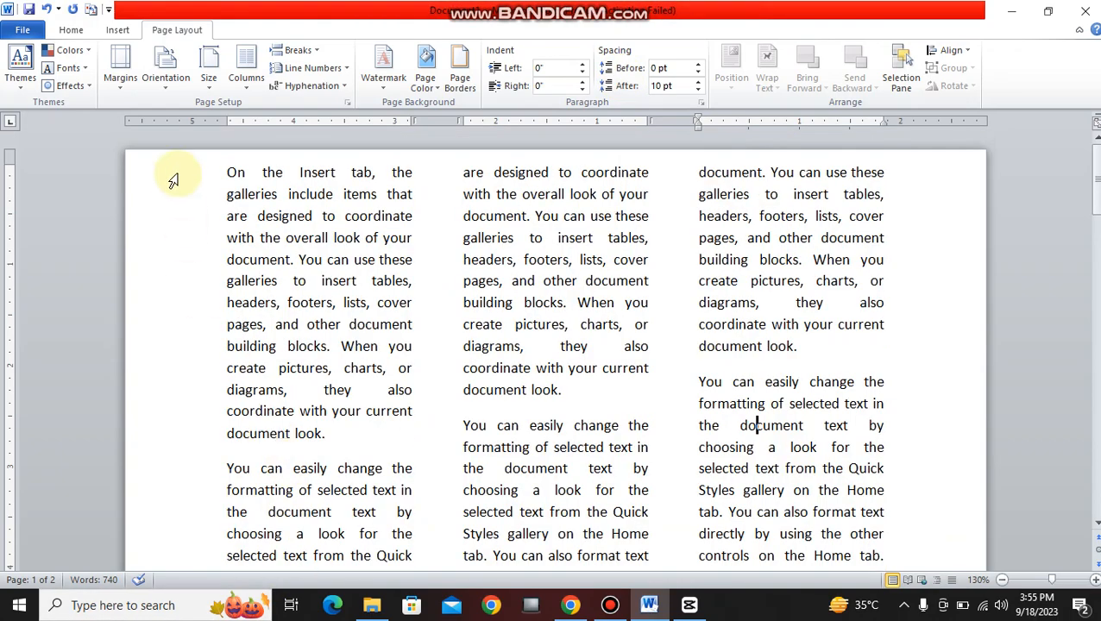
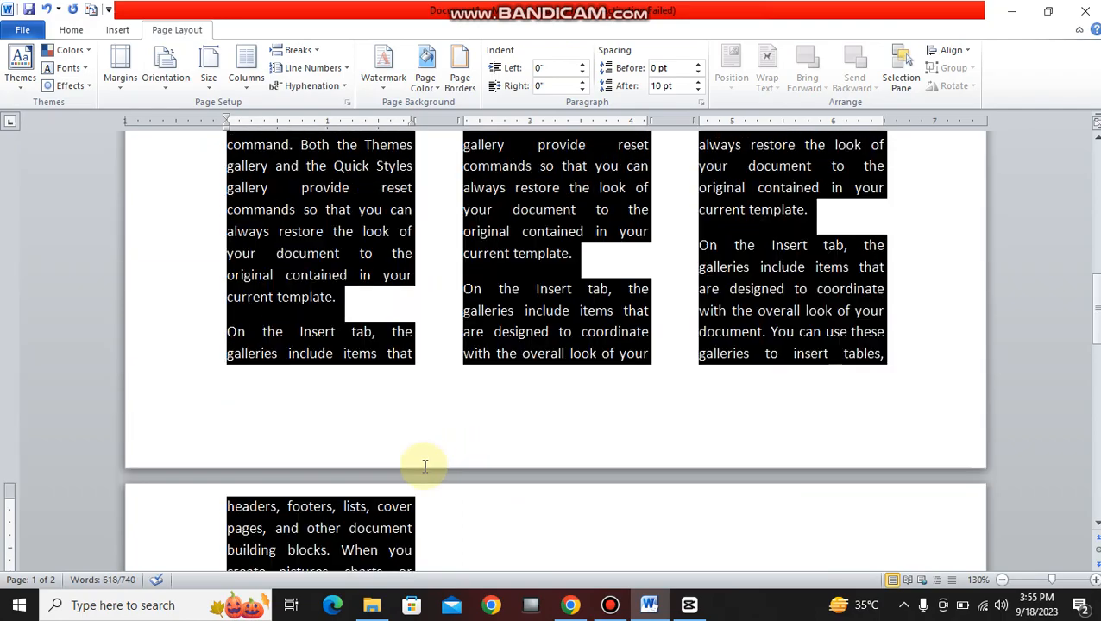
click(418, 376)
scroll(417, 376, up, 10)
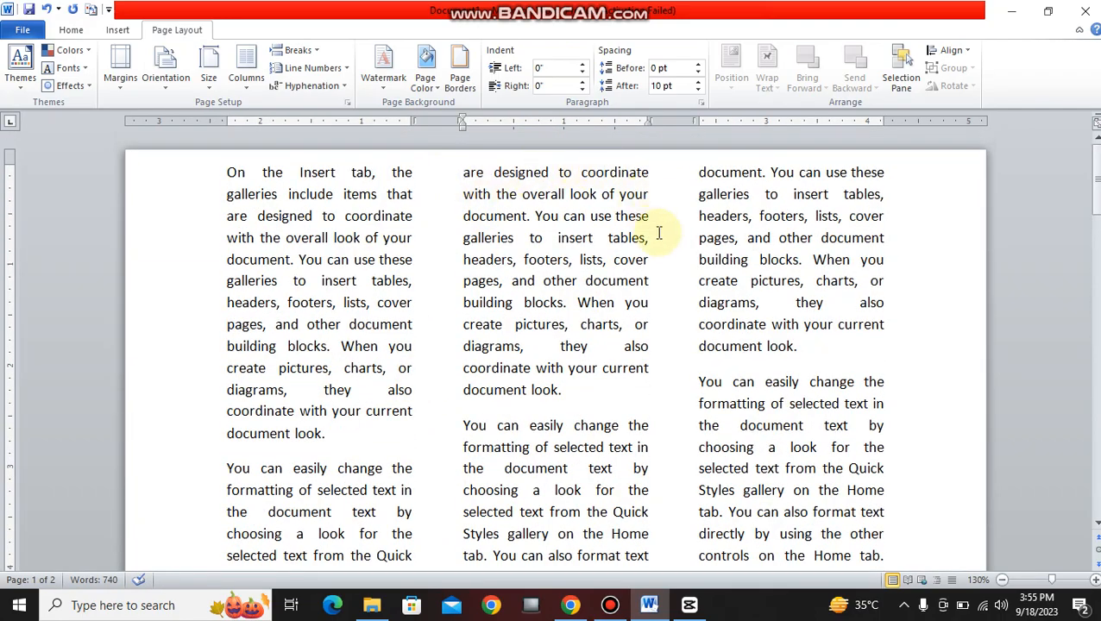
scroll(682, 423, down, 15)
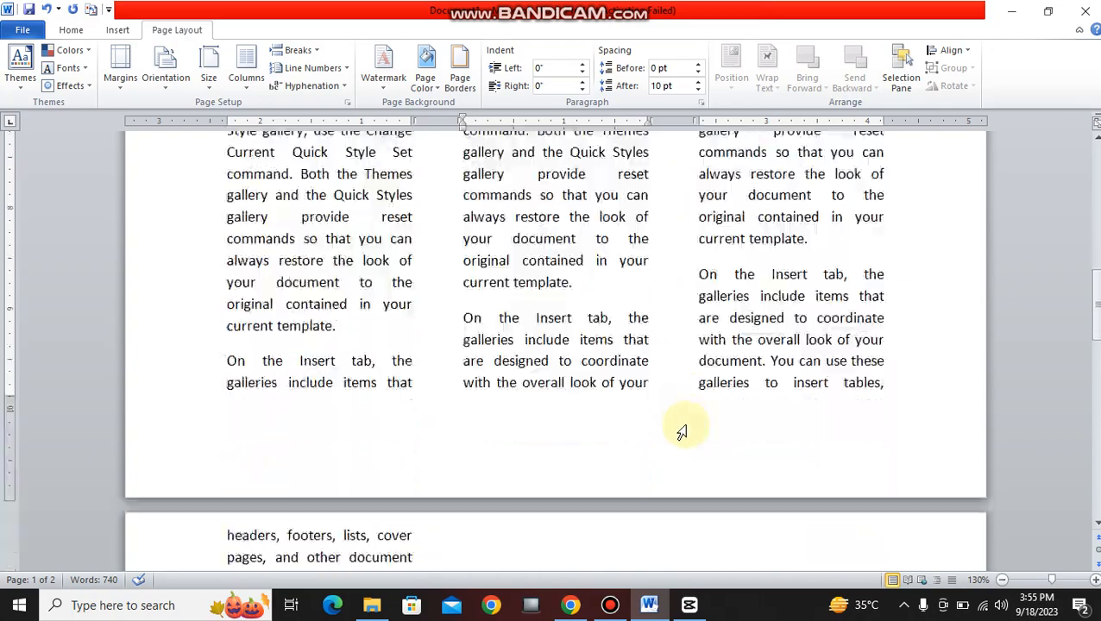
scroll(712, 410, up, 12)
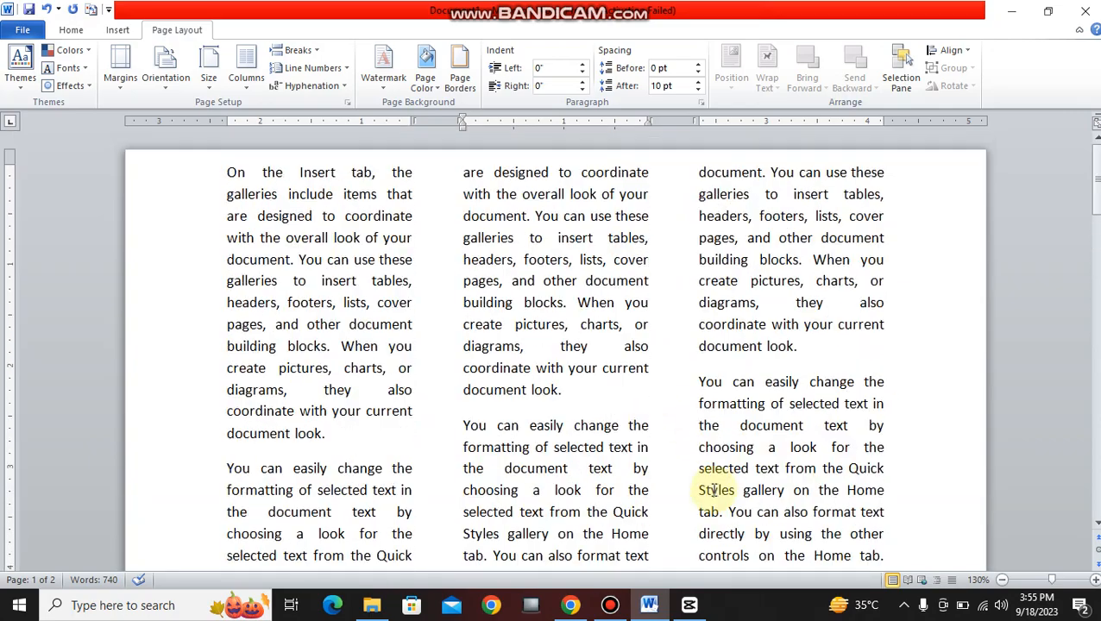
scroll(762, 423, down, 1)
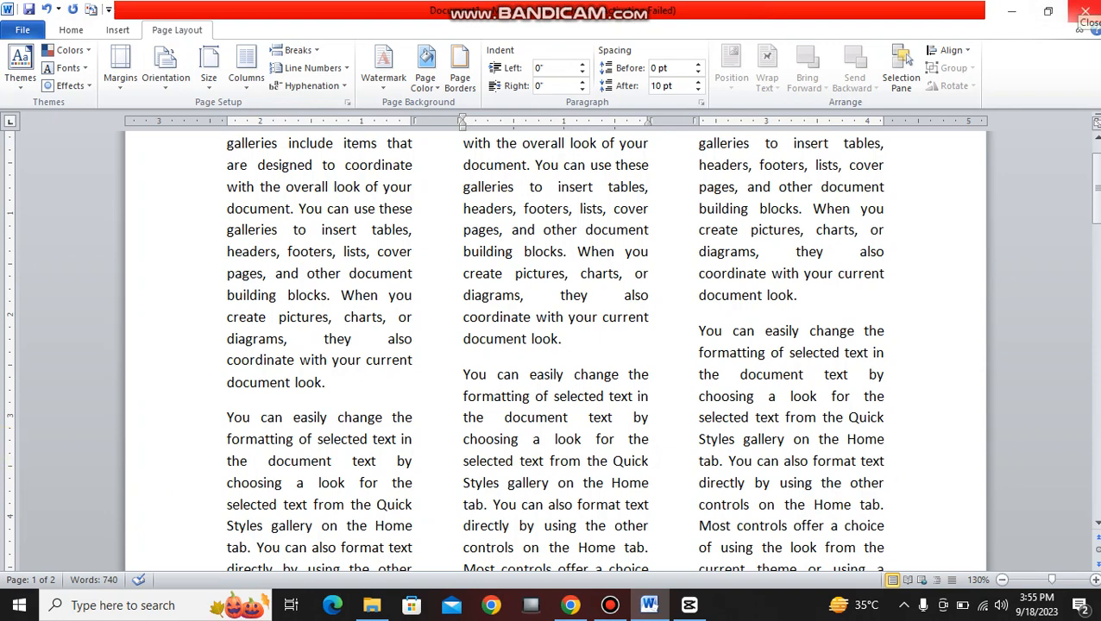
mouse_move(612, 5)
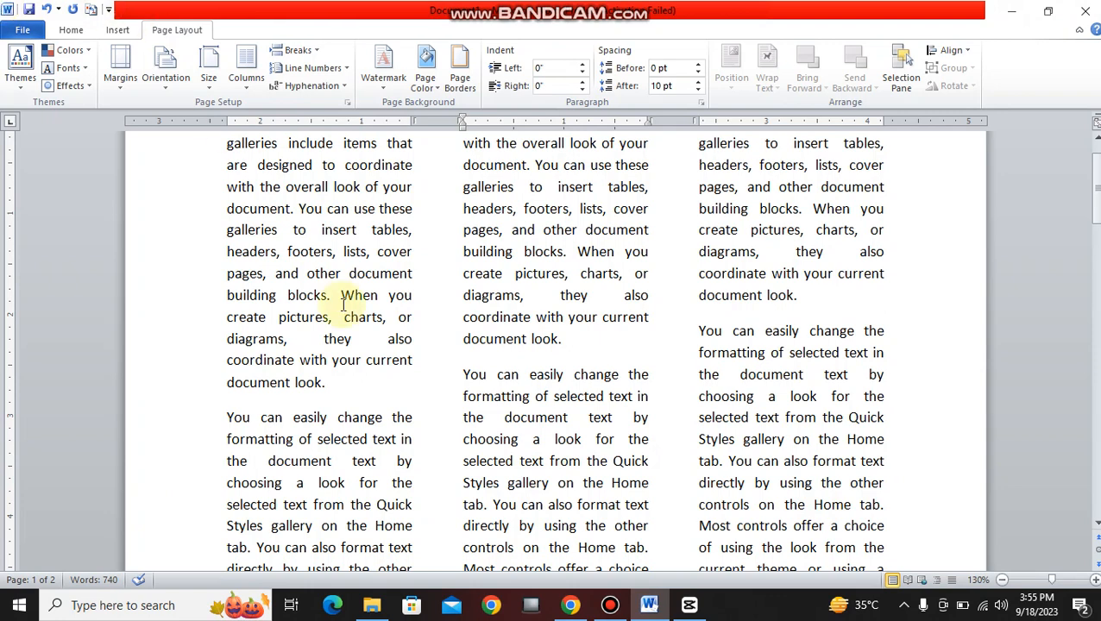
scroll(711, 483, up, 1)
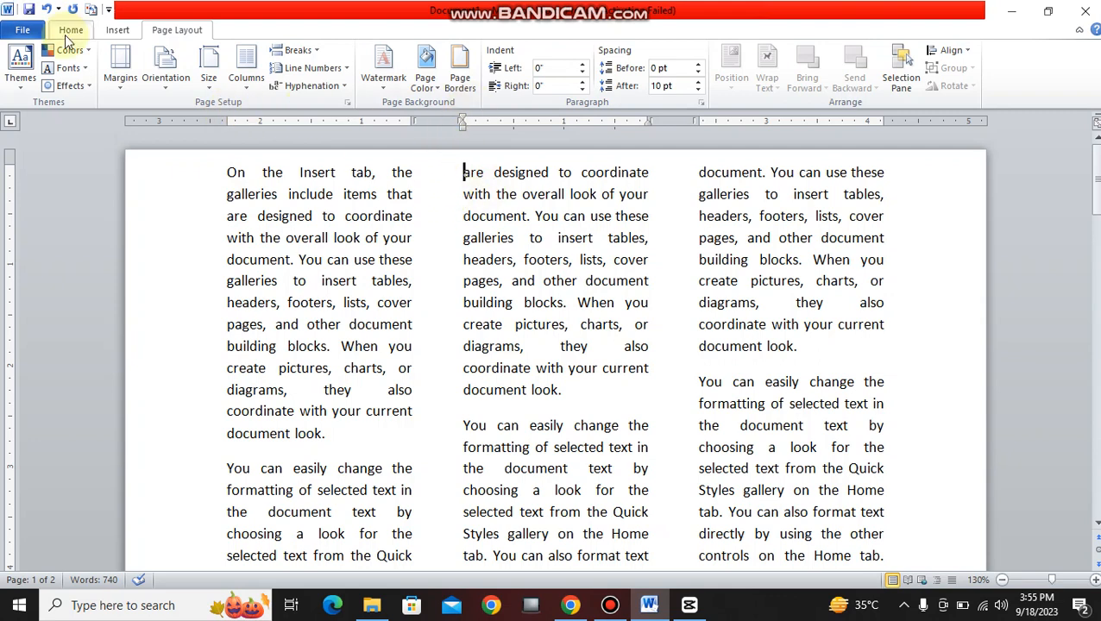
click(247, 79)
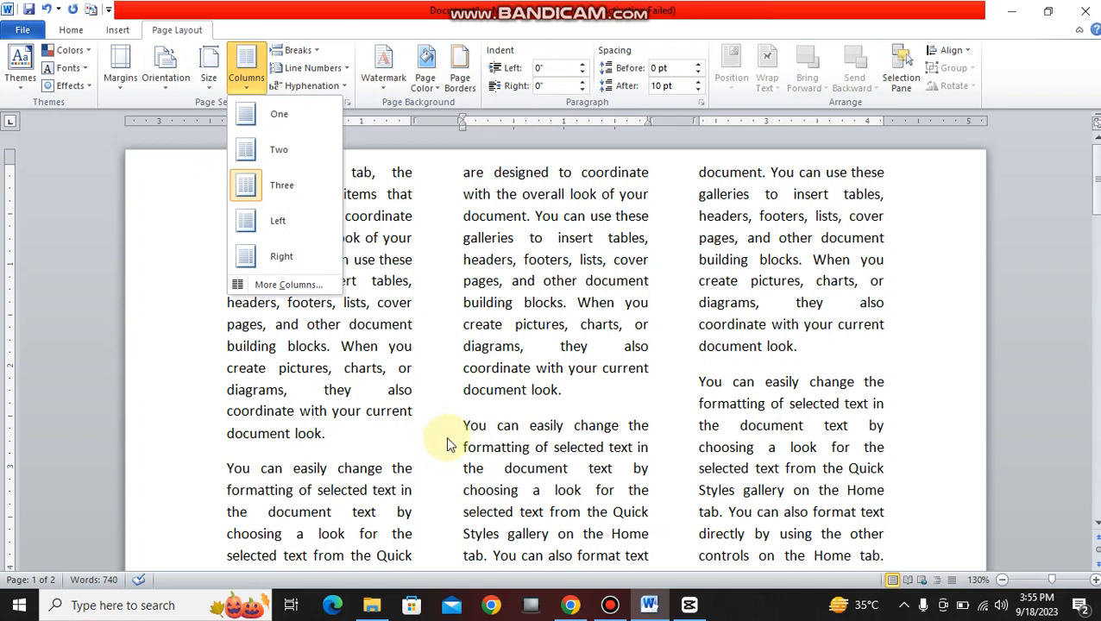
click(445, 297)
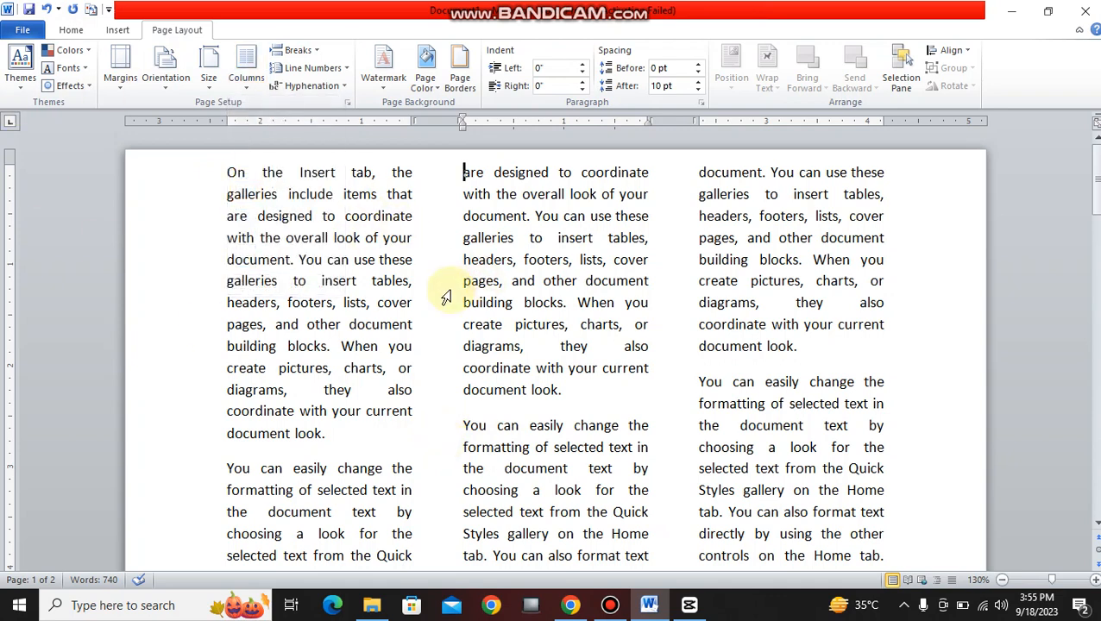
click(251, 86)
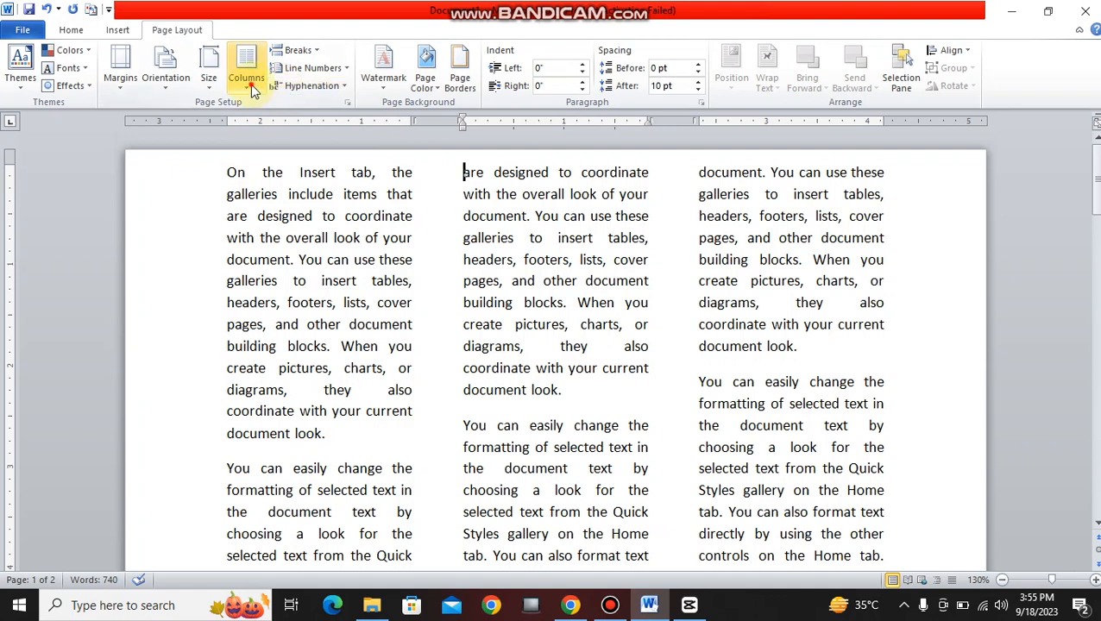
click(466, 285)
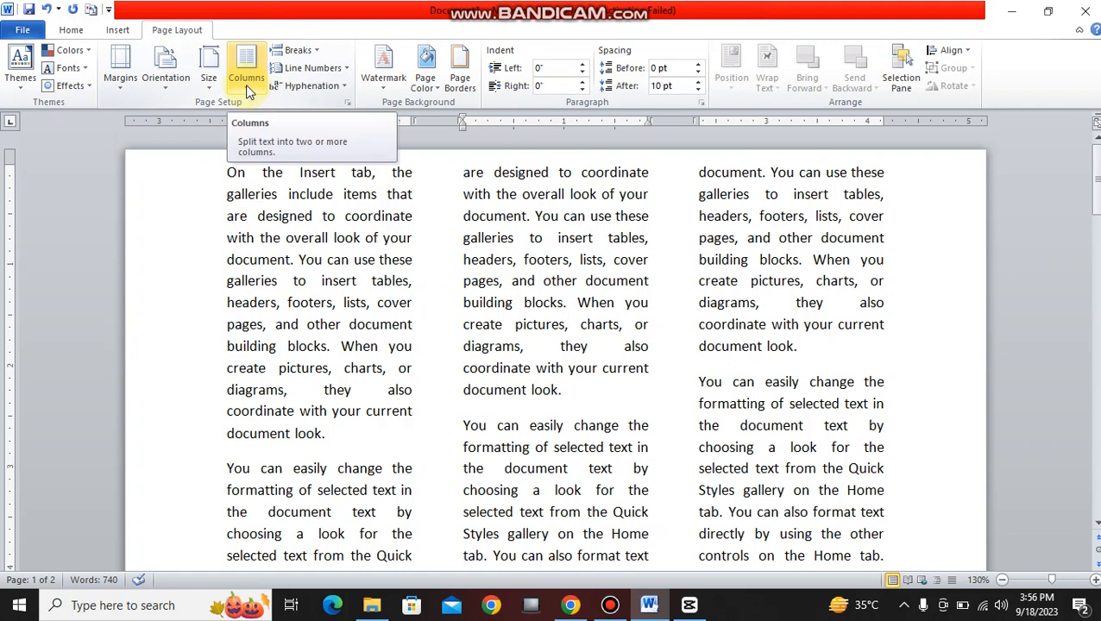
click(247, 83)
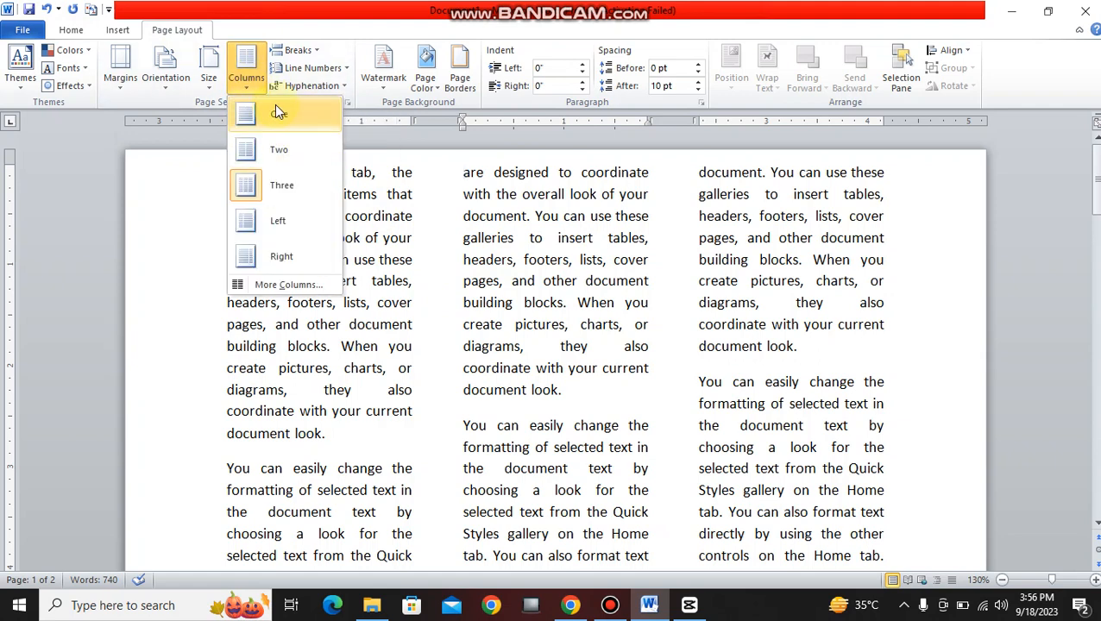
click(441, 239)
click(247, 95)
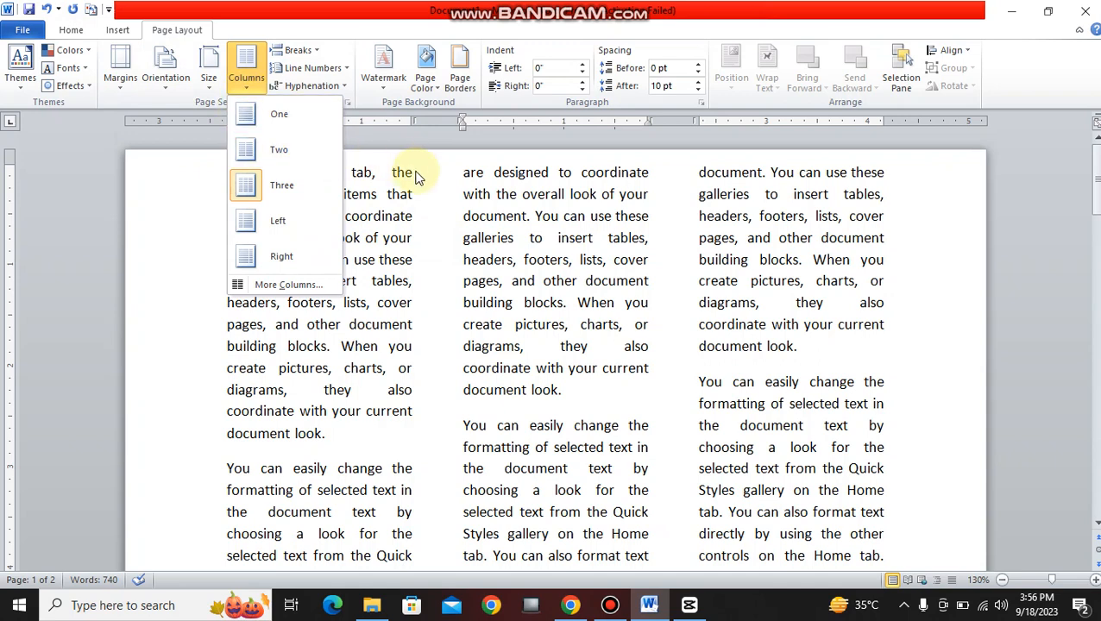
click(600, 280)
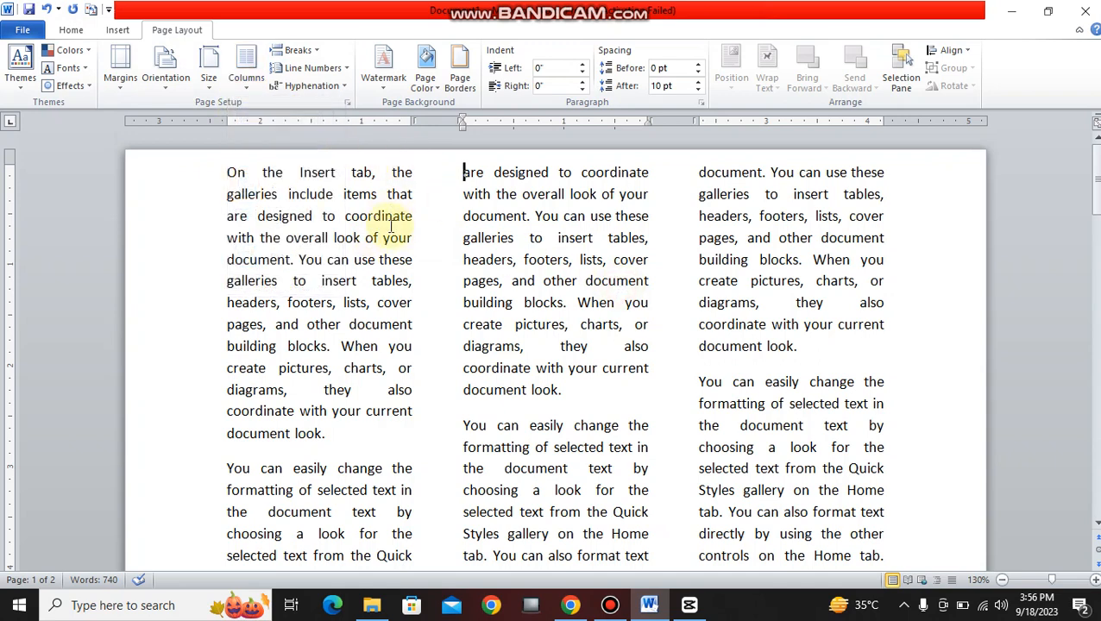
- Set the whole document text back to a single column
key(ctrl+a)
click(246, 78)
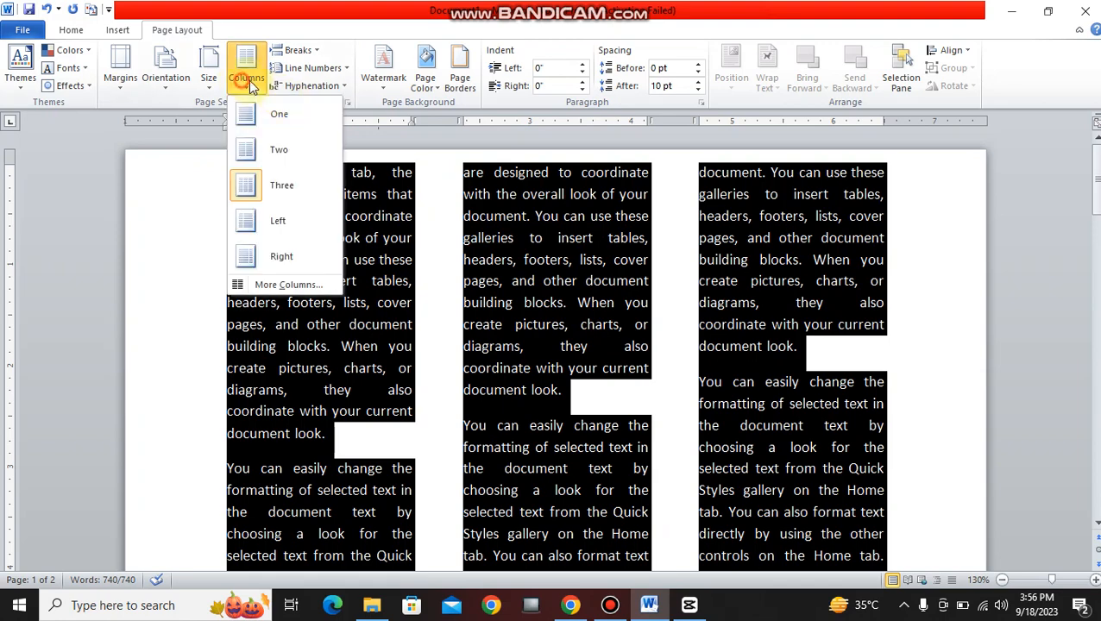
click(285, 112)
click(690, 362)
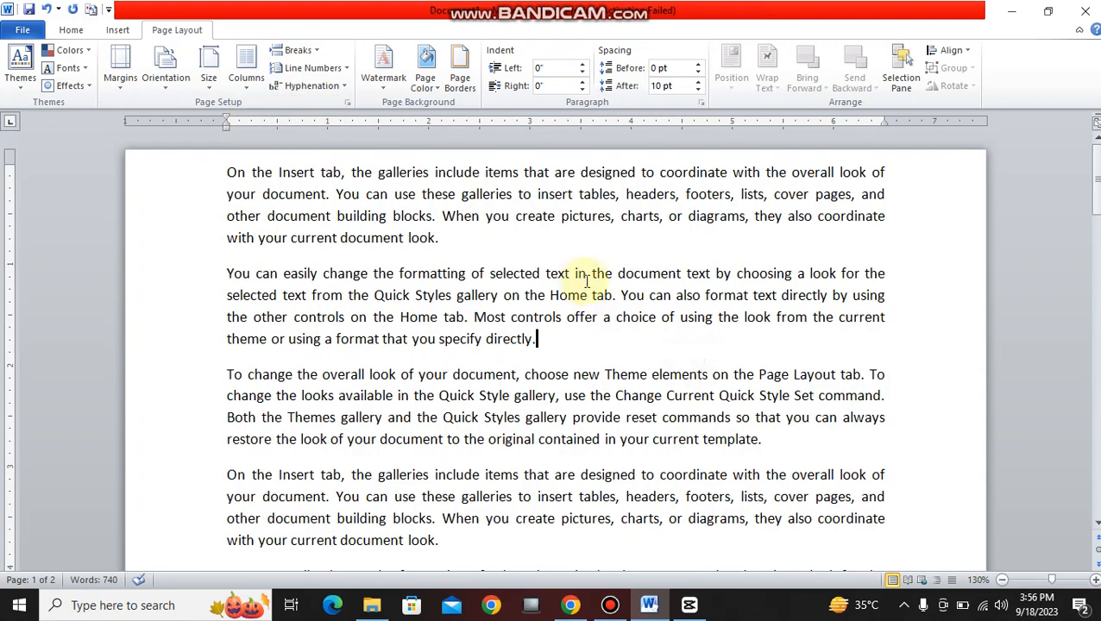
- Split all of the justified single-column text into two columns
key(ctrl+a)
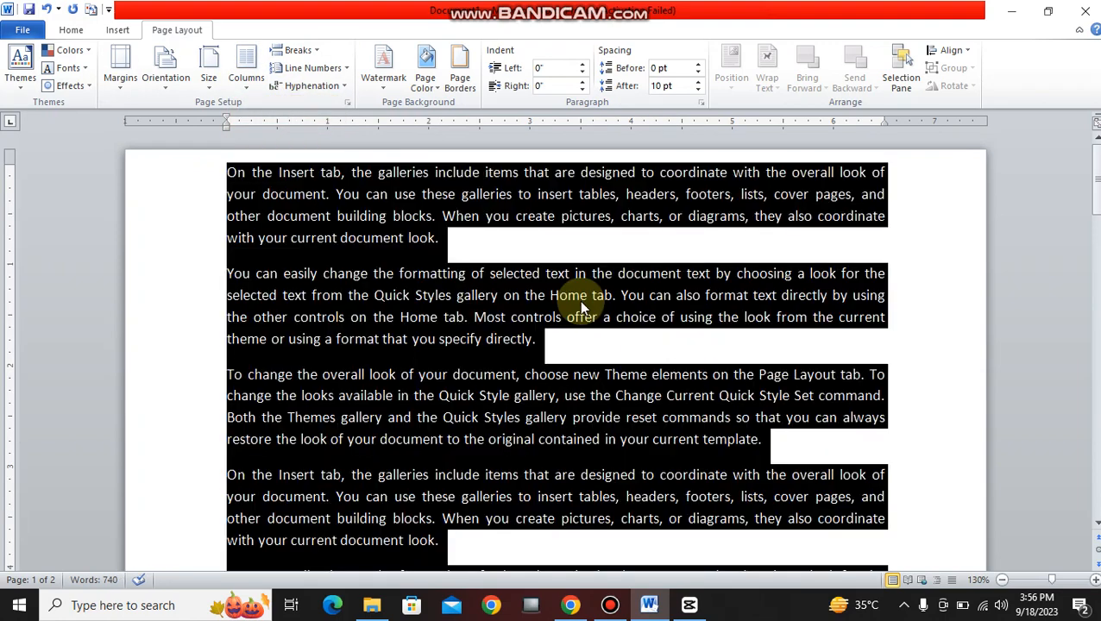
click(264, 76)
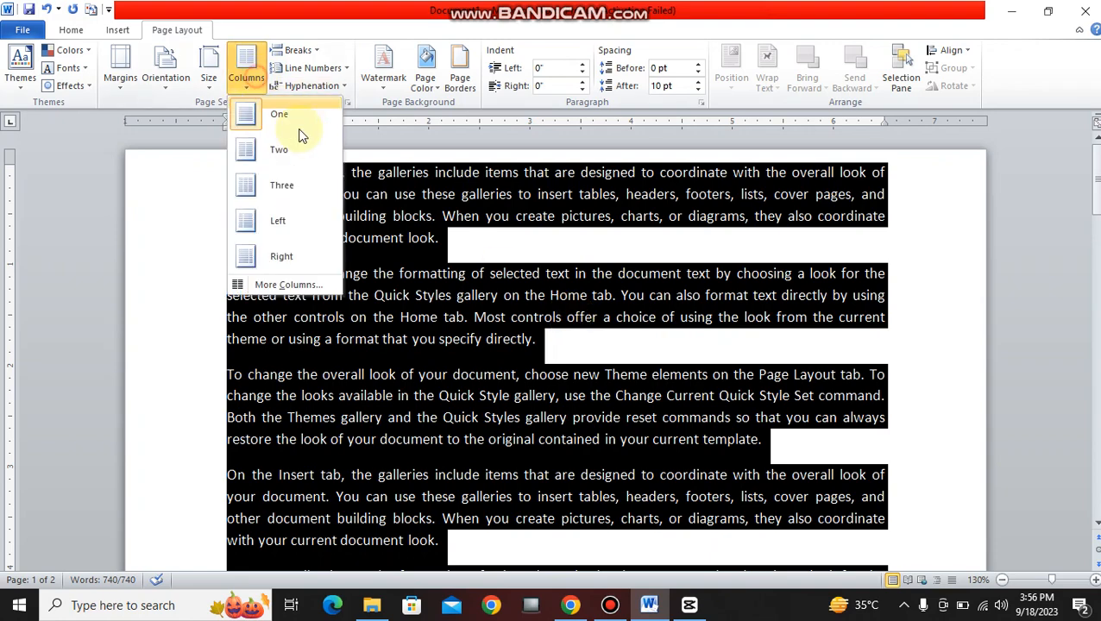
click(302, 141)
click(583, 423)
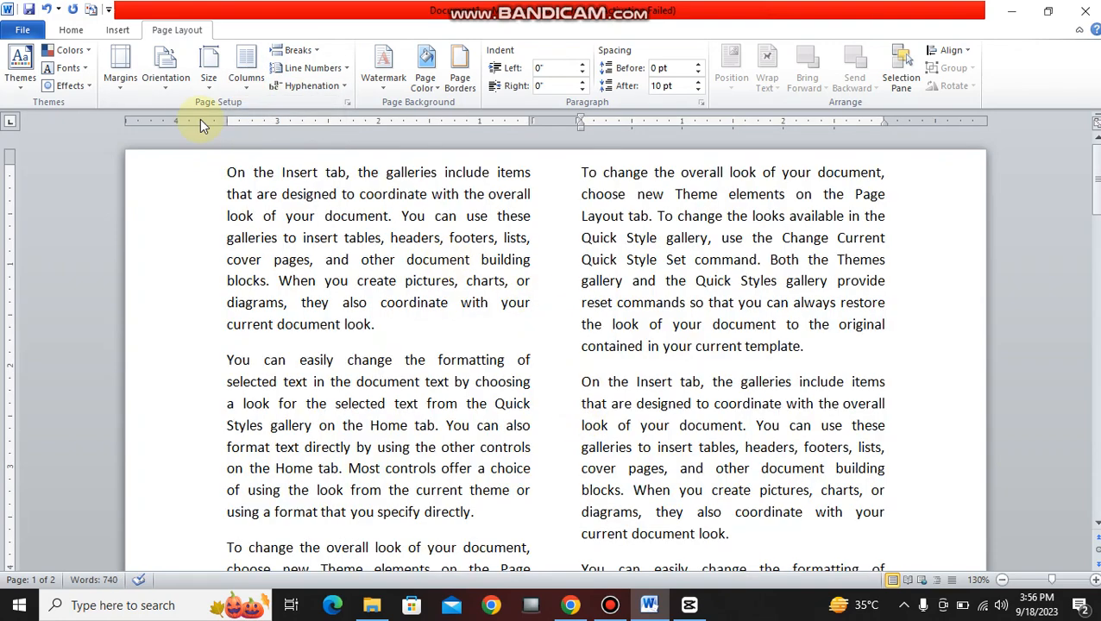
- Switch the two-column document to a three-column layout and check the resulting text flow
click(246, 77)
click(274, 187)
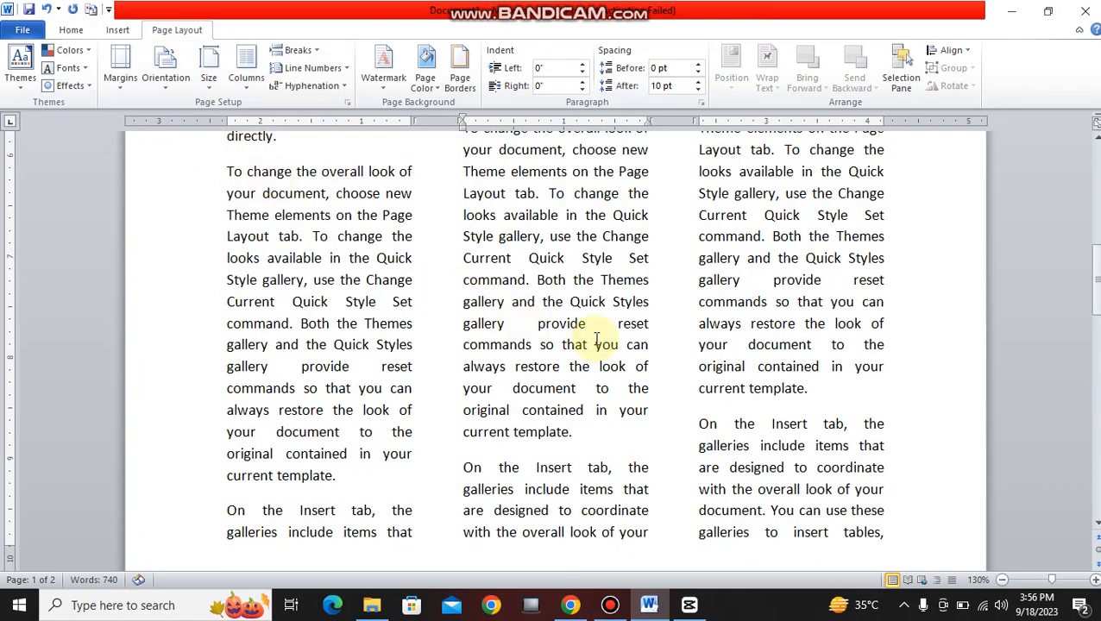
scroll(595, 338, up, 2)
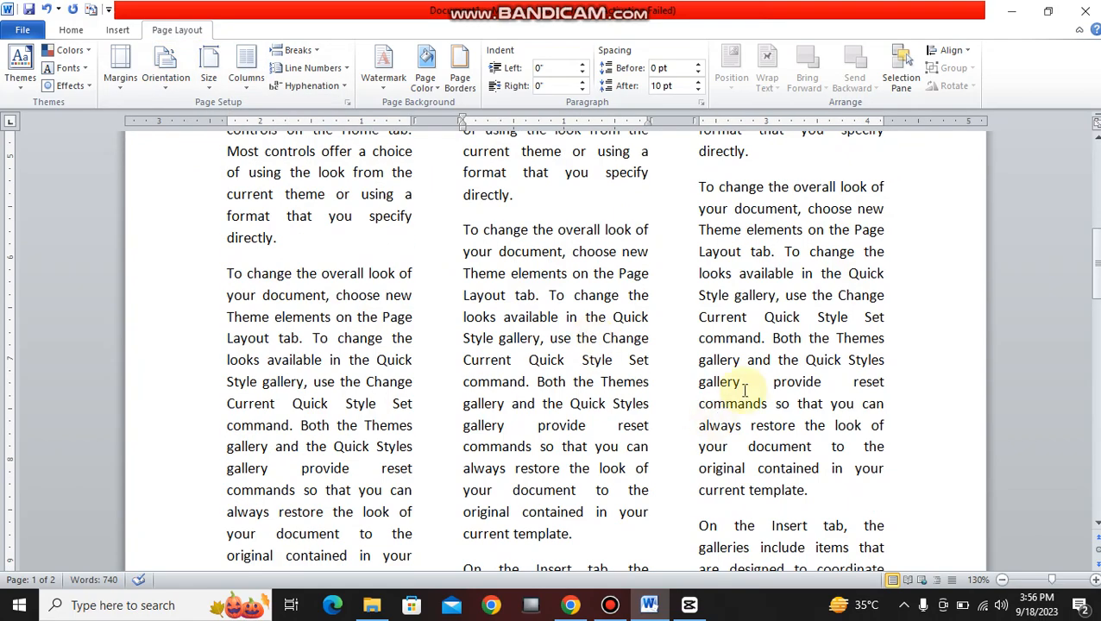
- Examine how the justified text flows down the three columns and from the first page onto the second
scroll(459, 220, up, 5)
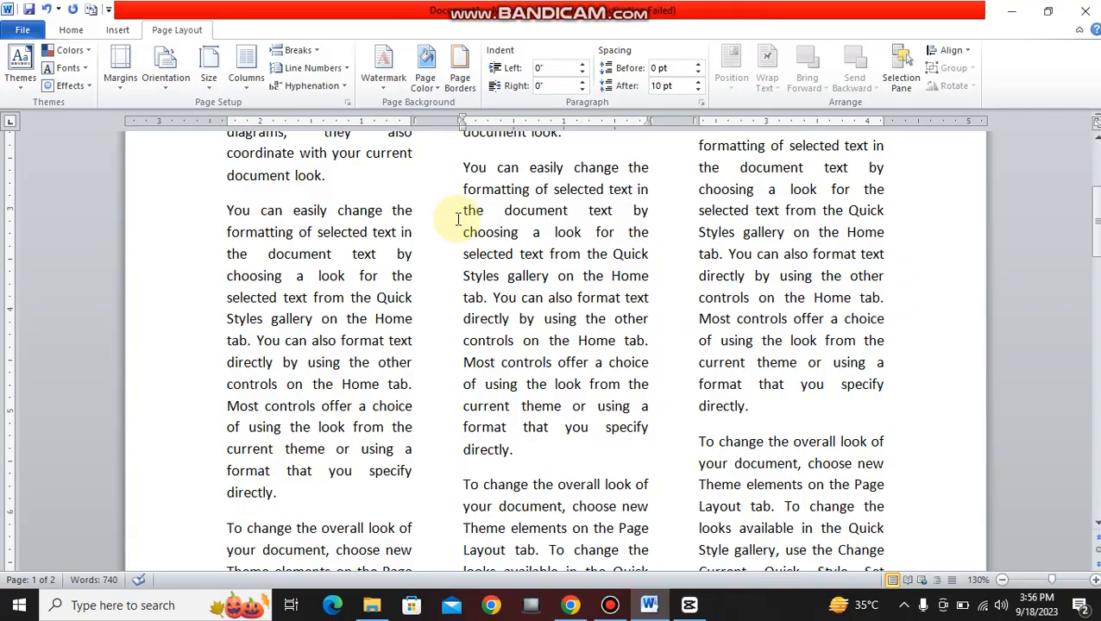
scroll(458, 219, up, 3)
scroll(458, 222, down, 8)
scroll(458, 226, down, 3)
scroll(458, 226, up, 1)
scroll(458, 226, down, 5)
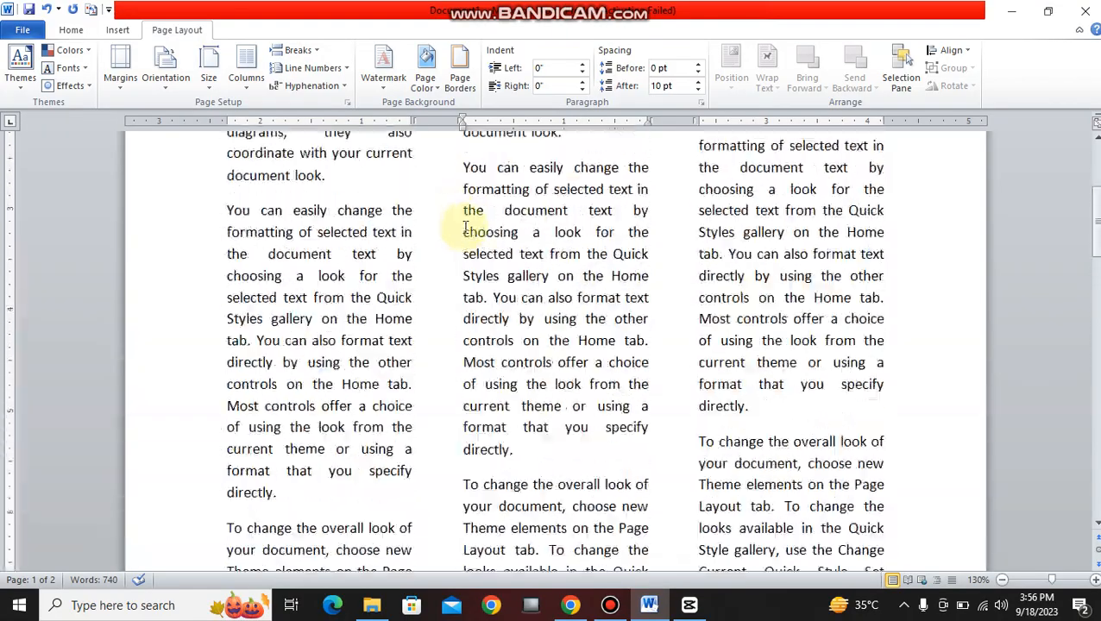
scroll(458, 226, up, 2)
scroll(569, 187, down, 12)
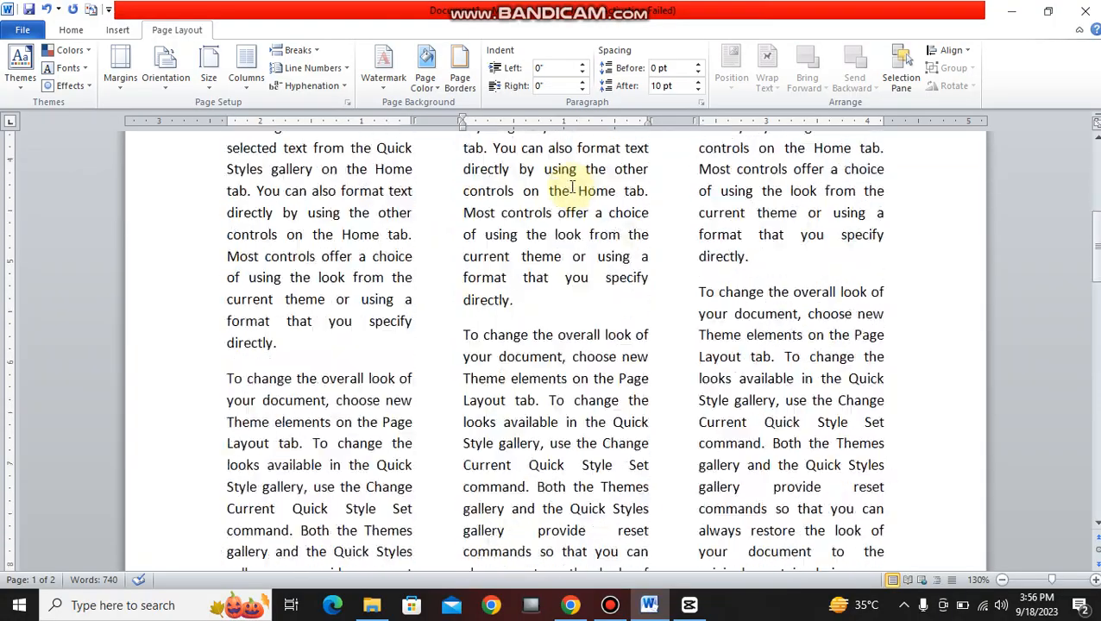
scroll(604, 225, up, 8)
scroll(651, 224, down, 9)
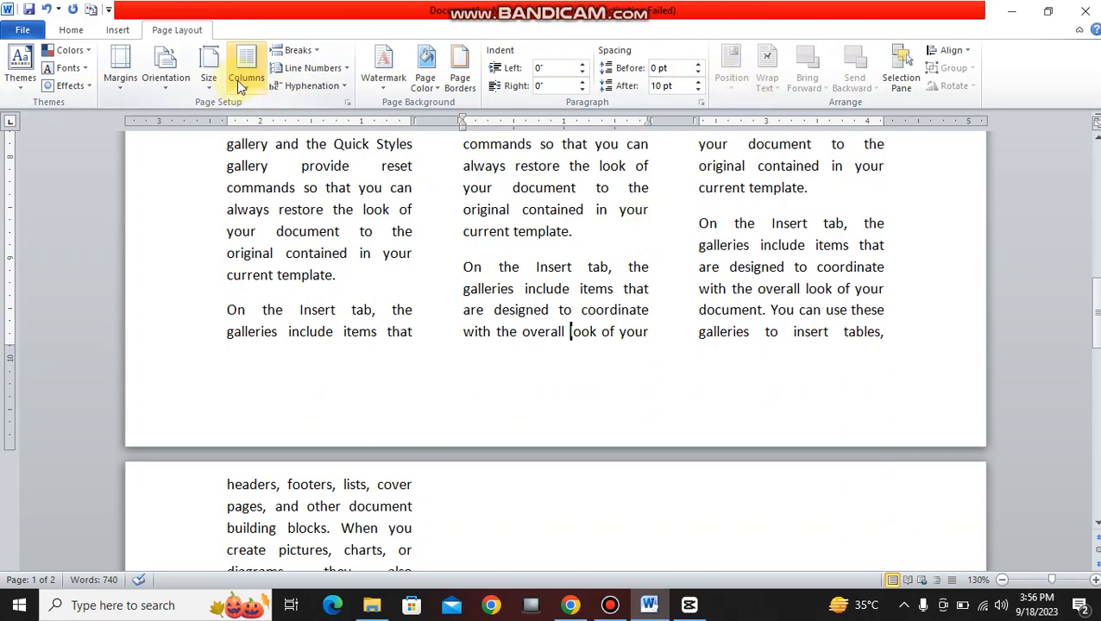
- Return all of the three-column document text to one column and clear the selection
key(ctrl+a)
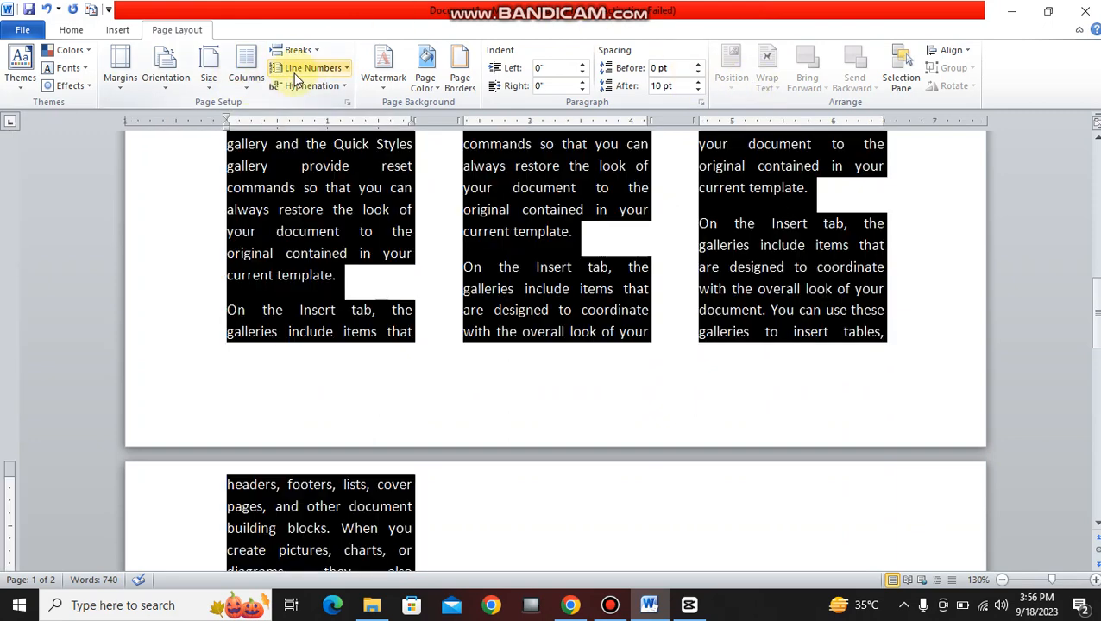
click(247, 79)
click(274, 126)
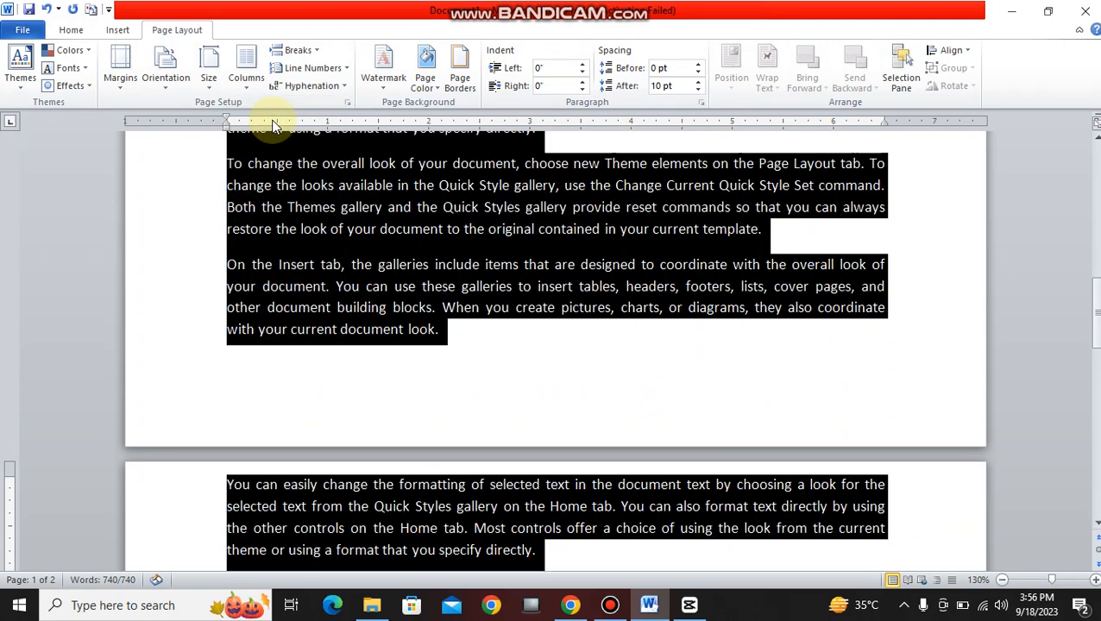
click(667, 363)
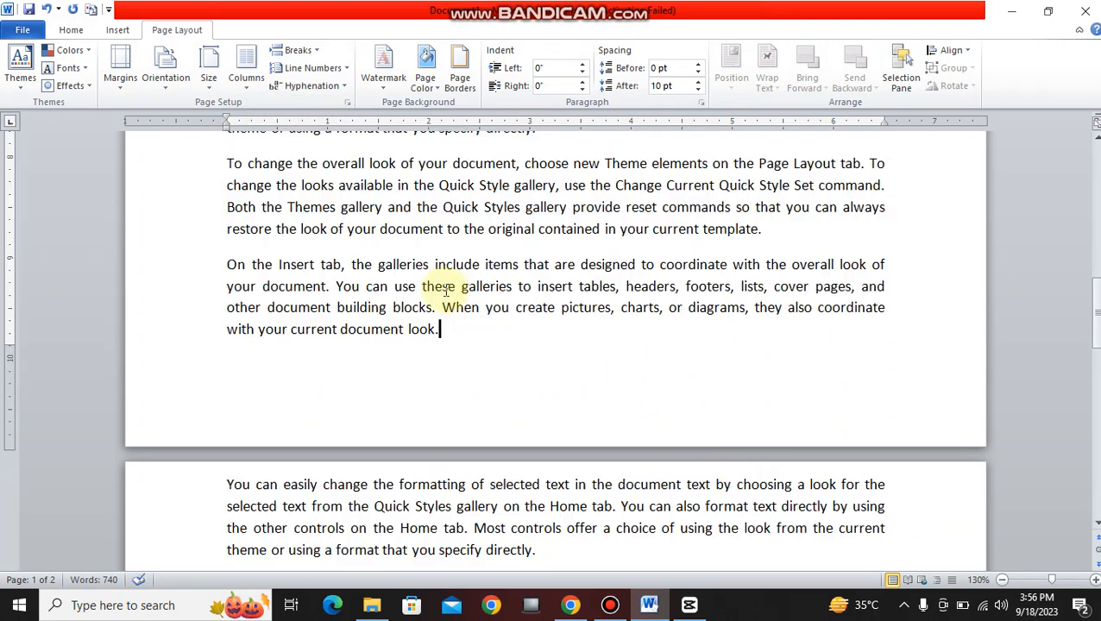
- Apply the Left column preset, with a narrow first column and a wider second one, to the document
click(246, 90)
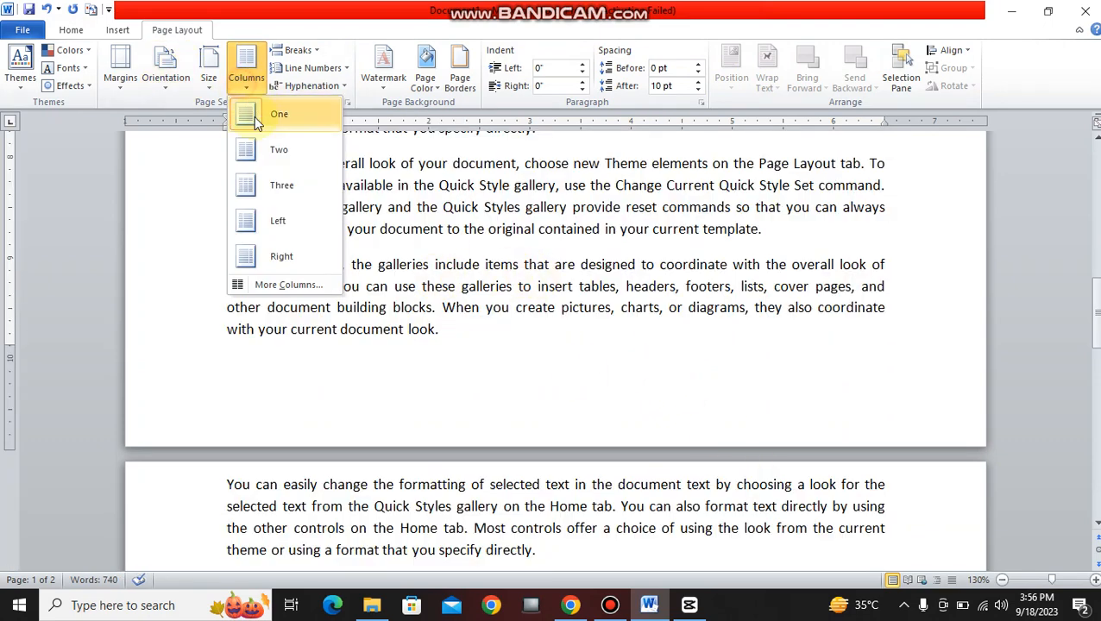
click(277, 223)
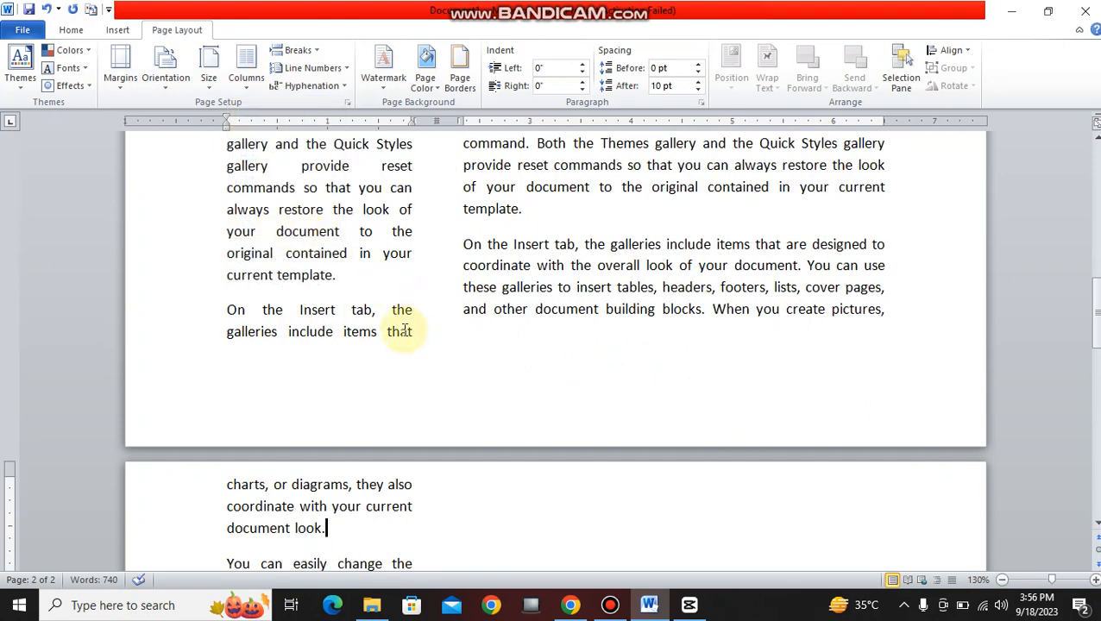
click(250, 86)
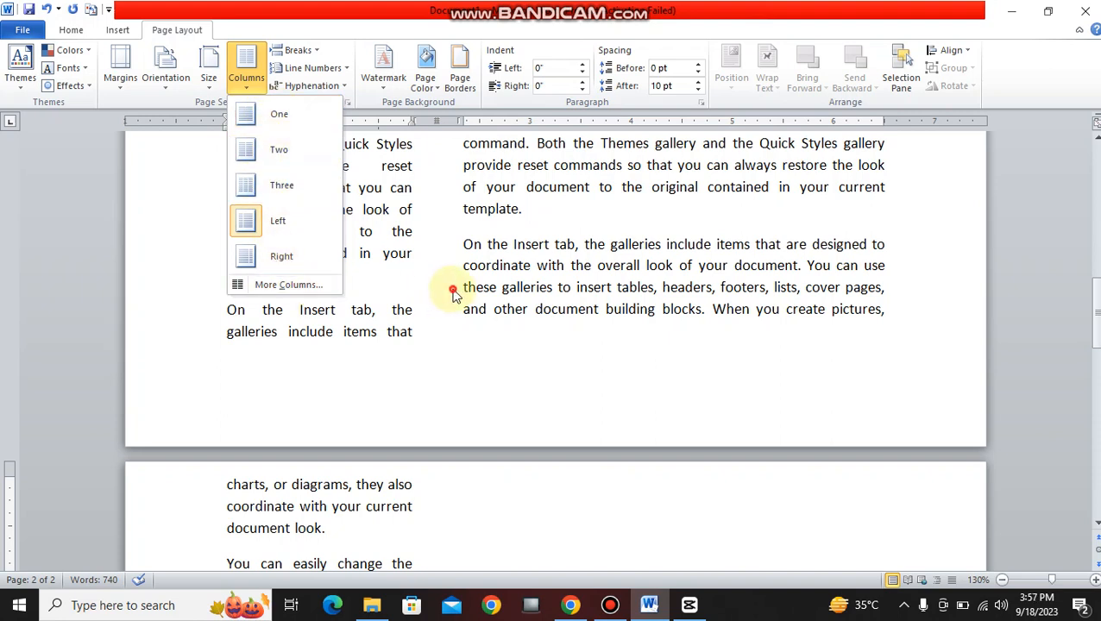
click(224, 76)
- Switch the document from the Left preset to two equal columns and on to three columns
click(251, 91)
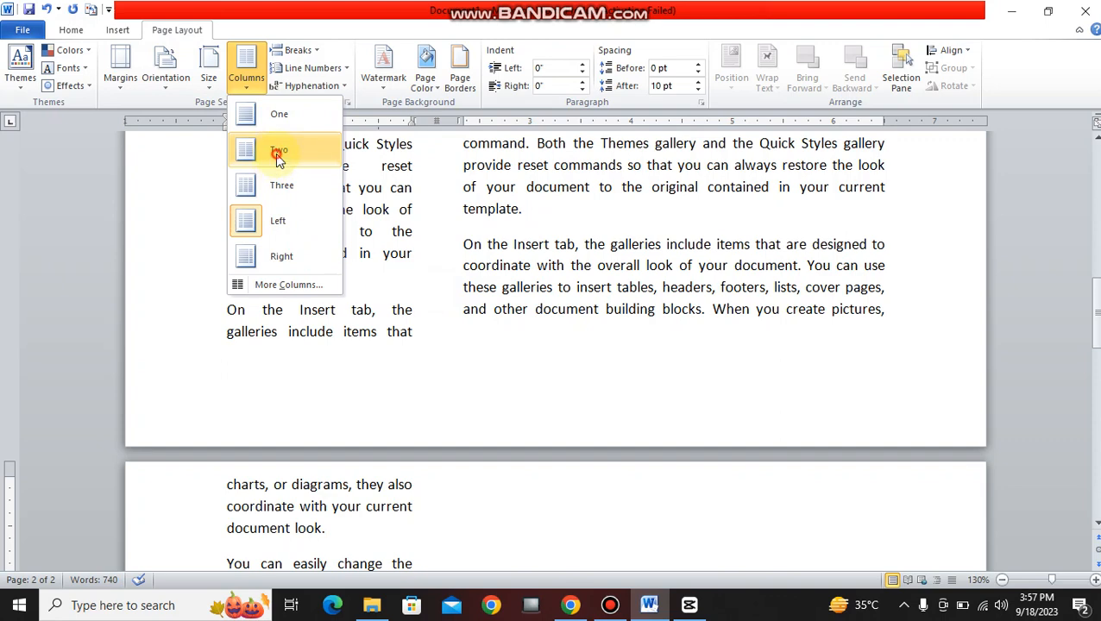
click(275, 148)
click(253, 78)
click(269, 186)
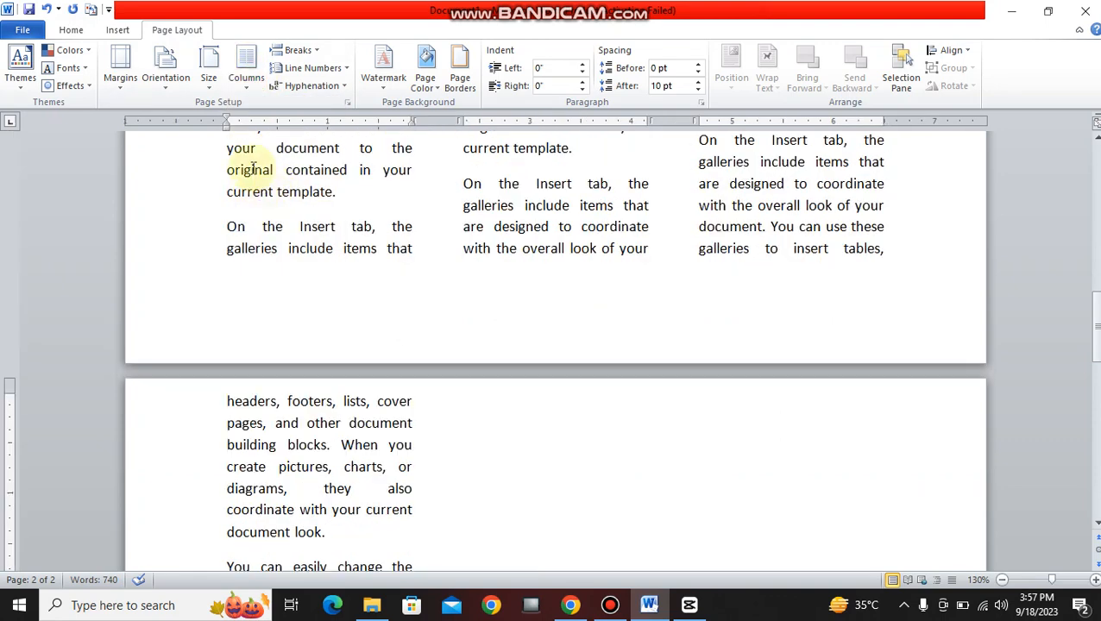
- Change the three-column text to two columns and back to a single column
click(247, 77)
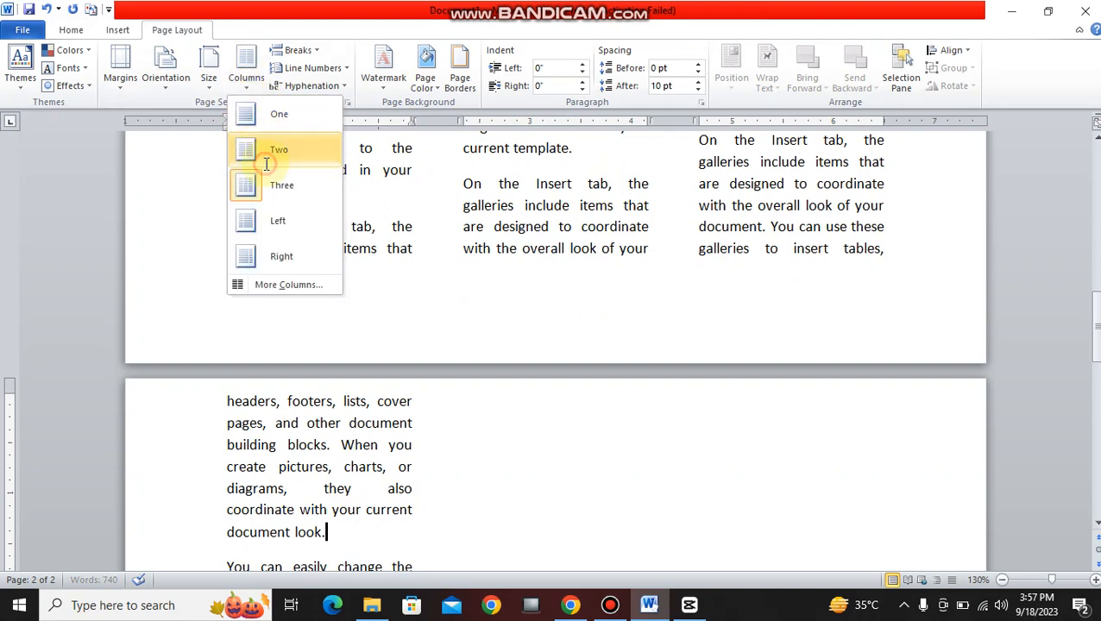
click(267, 153)
click(248, 78)
click(266, 122)
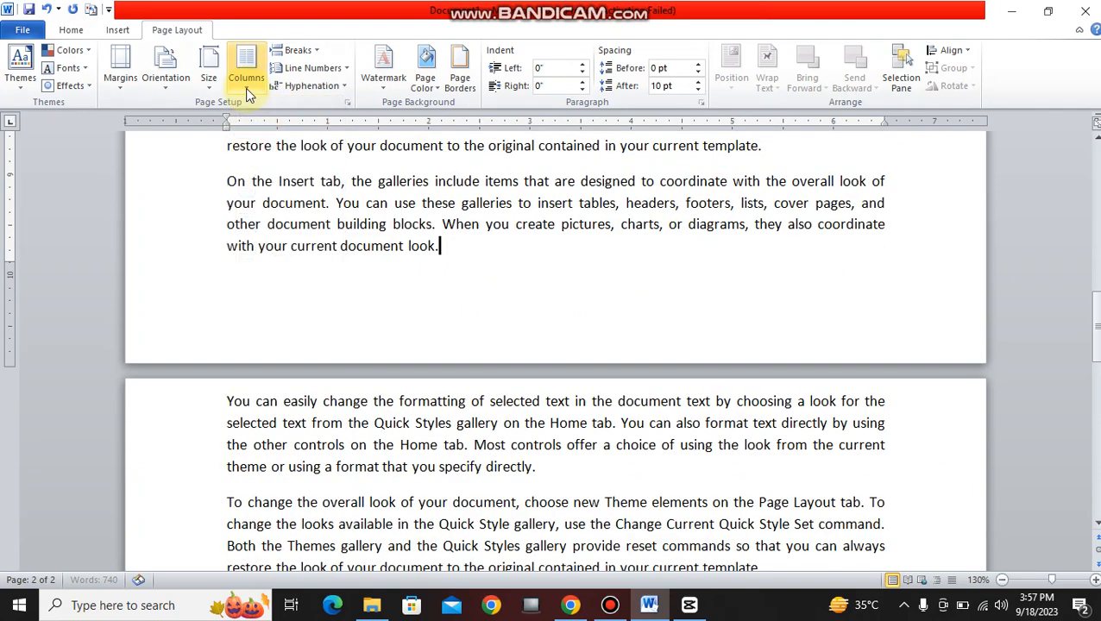
click(246, 88)
click(444, 231)
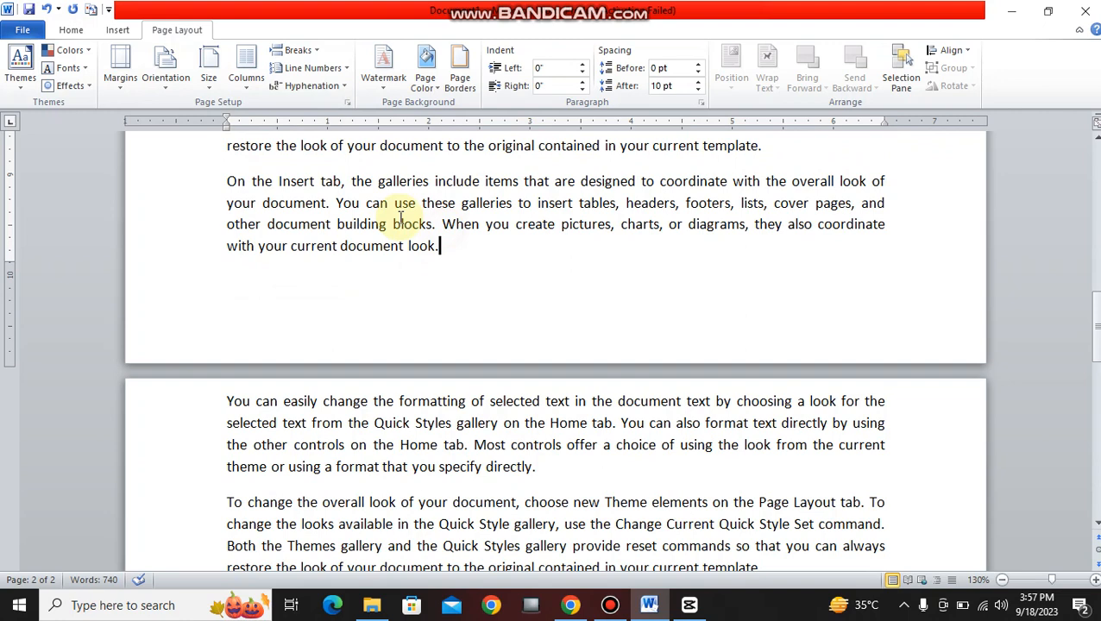
click(247, 78)
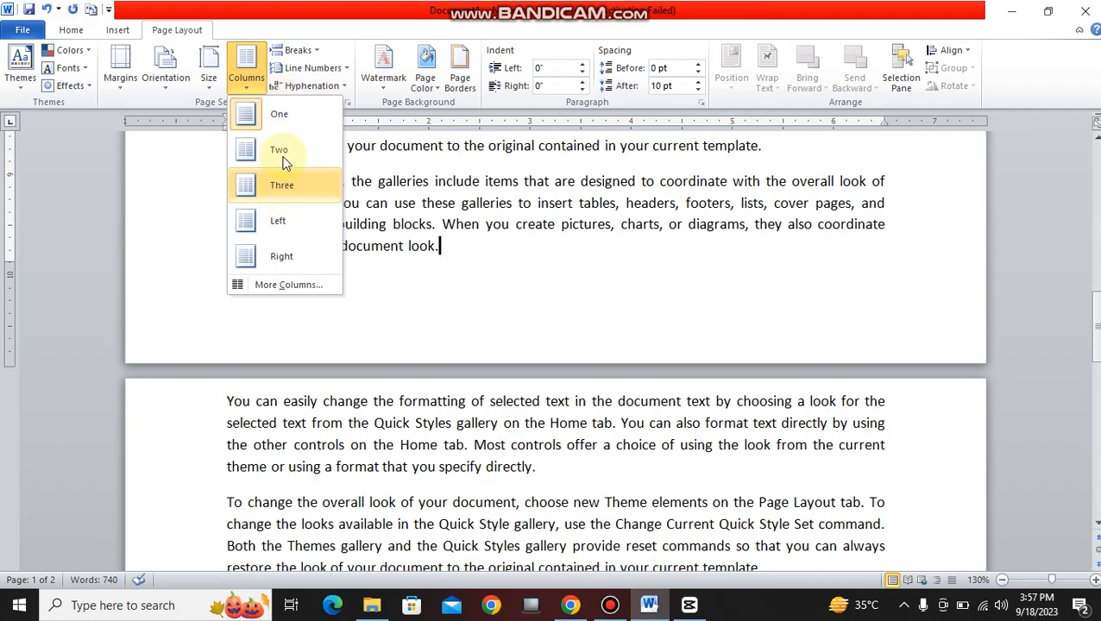
click(562, 299)
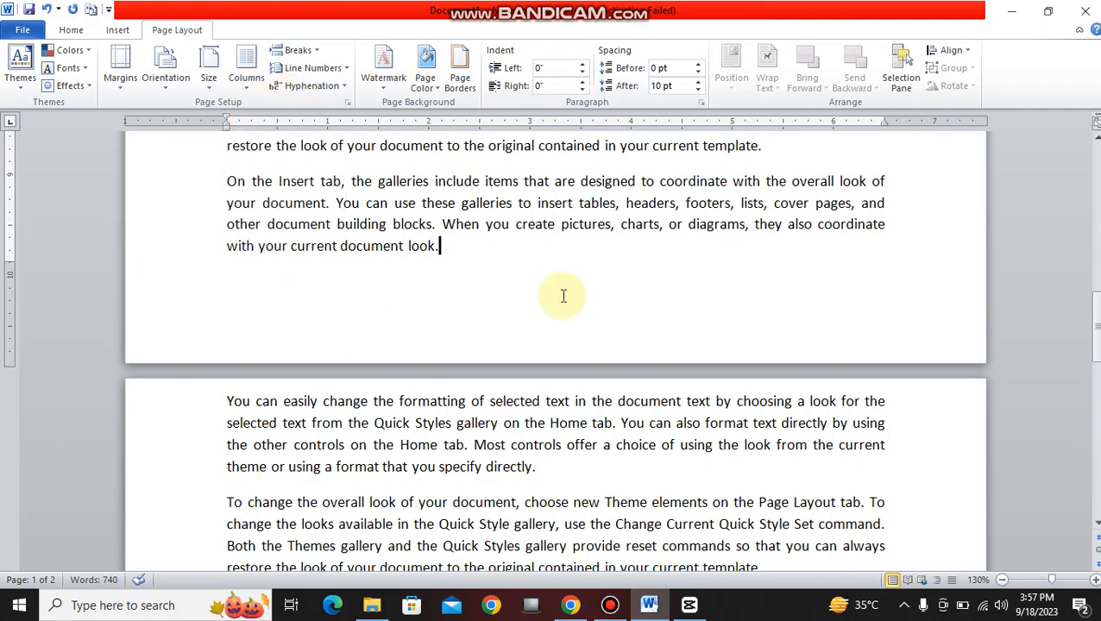
- Insert a page break after the third paragraph on the first page, the one ending in "your current template."
scroll(517, 293, down, 10)
scroll(309, 66, up, 2)
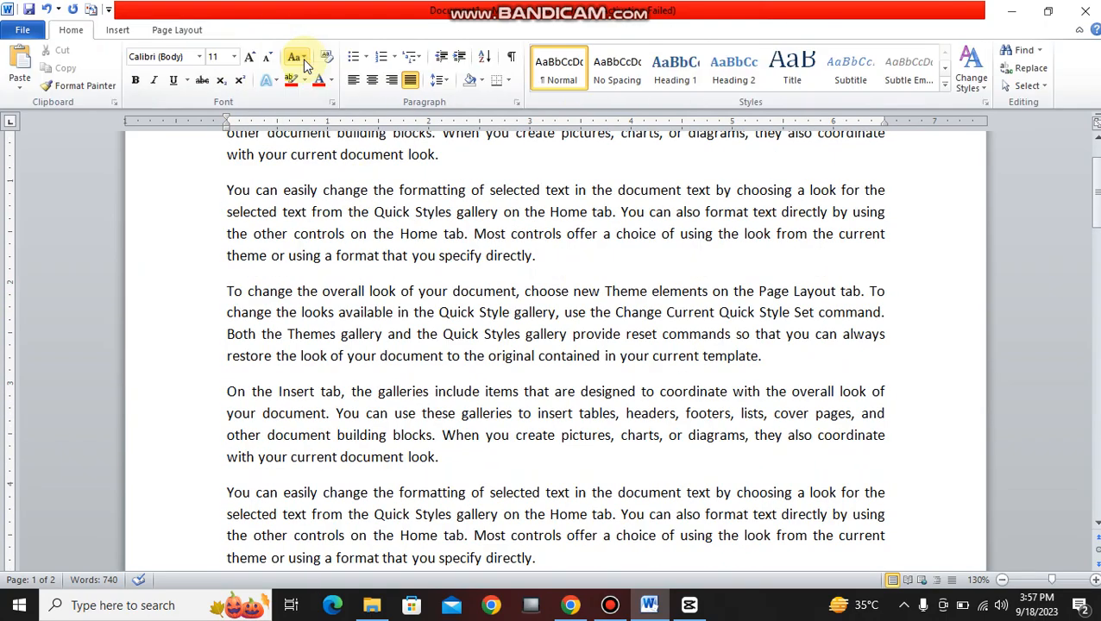
click(115, 29)
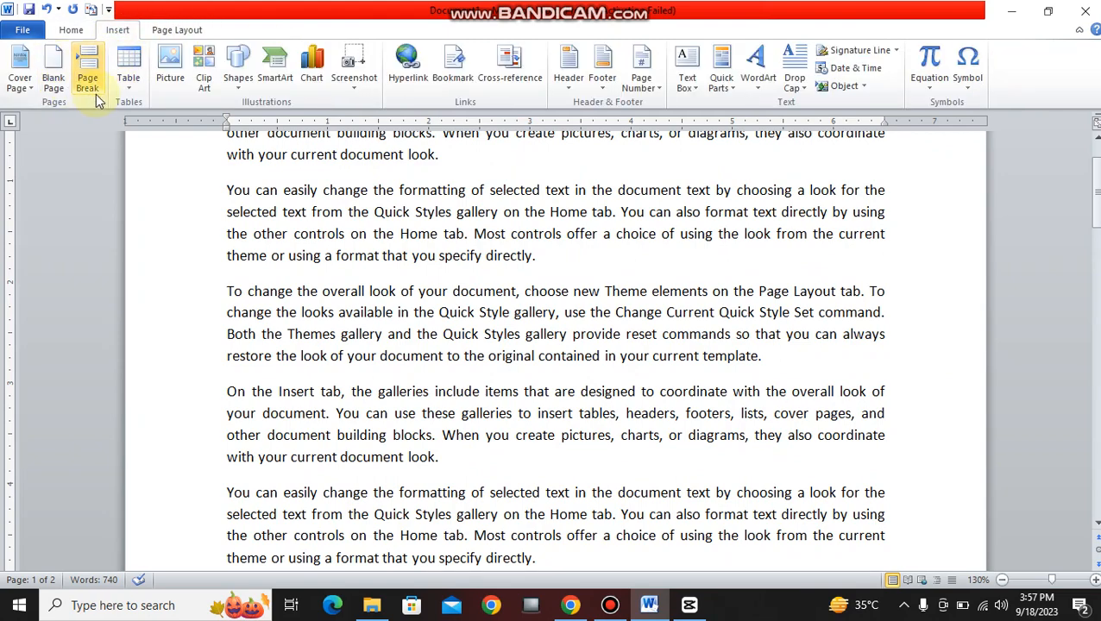
scroll(172, 82, down, 1)
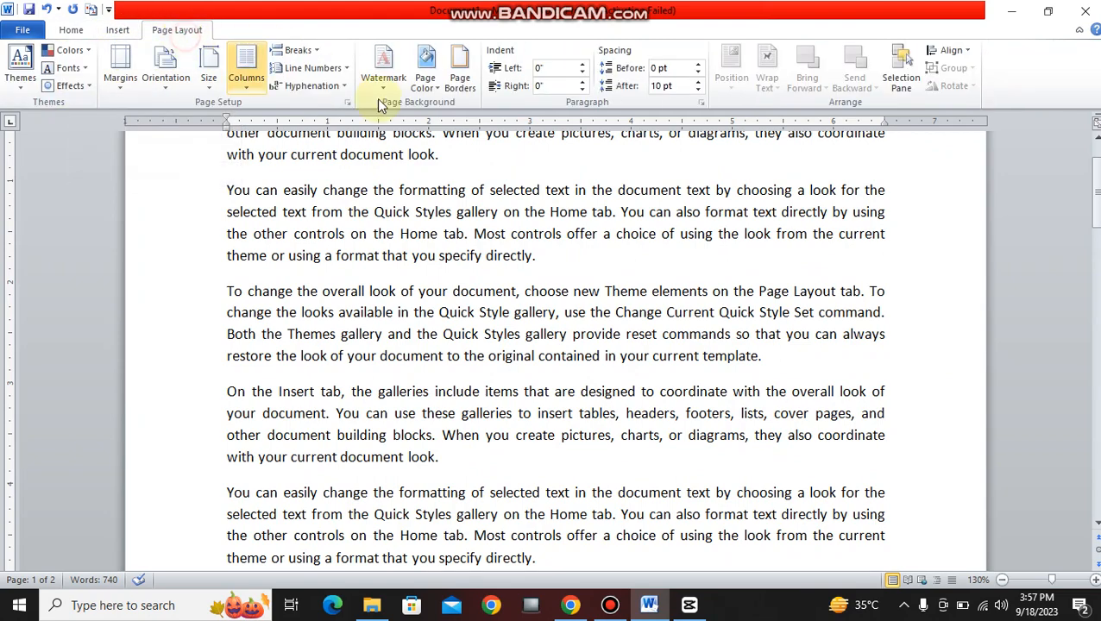
scroll(401, 194, up, 2)
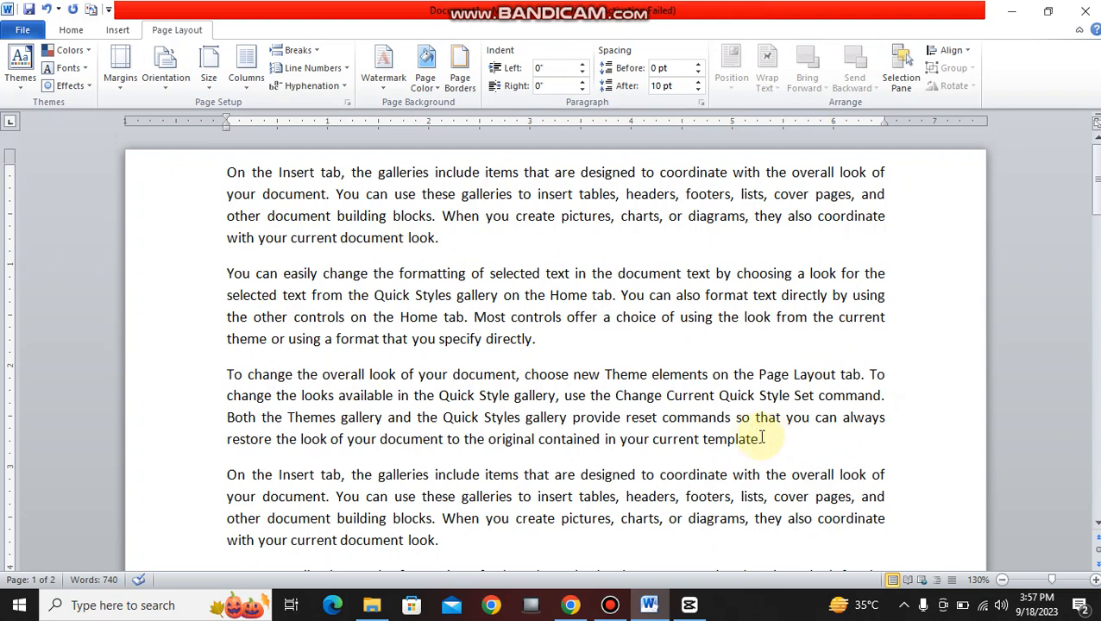
click(294, 52)
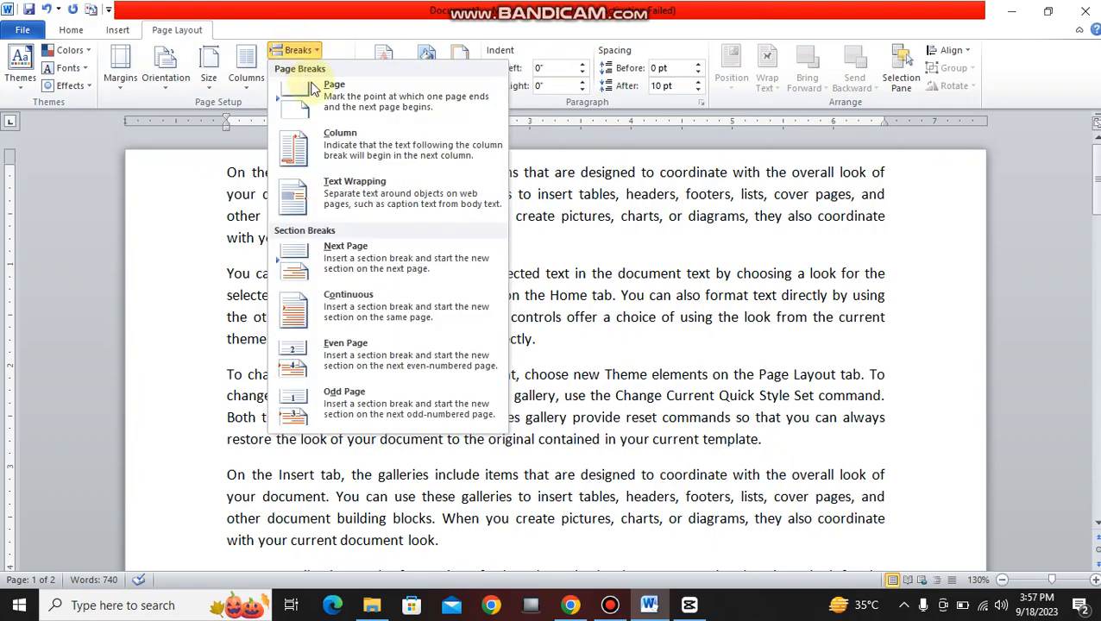
click(306, 90)
- Check how the page break divides the text between the two pages and minimise the document window
scroll(632, 423, down, 8)
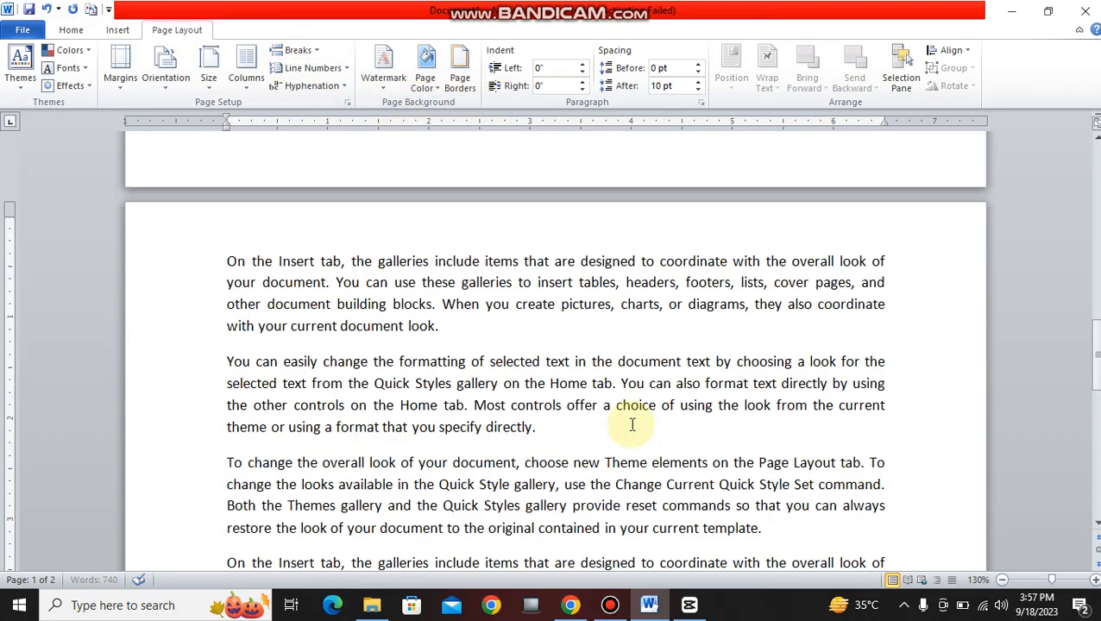
scroll(632, 424, up, 8)
scroll(631, 424, down, 8)
scroll(632, 424, up, 3)
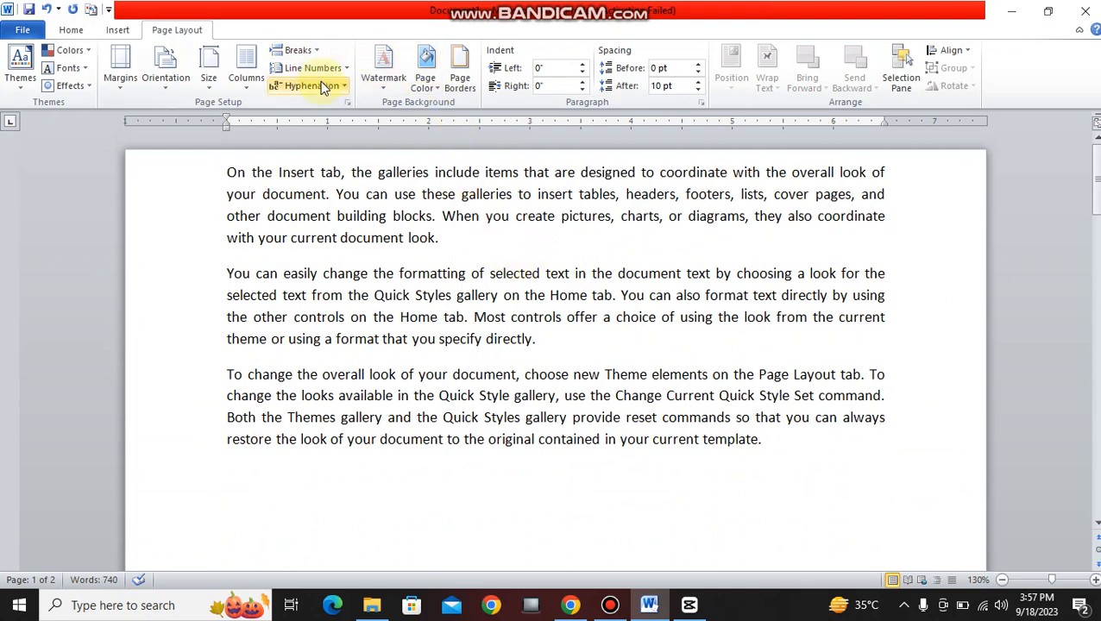
scroll(582, 315, down, 3)
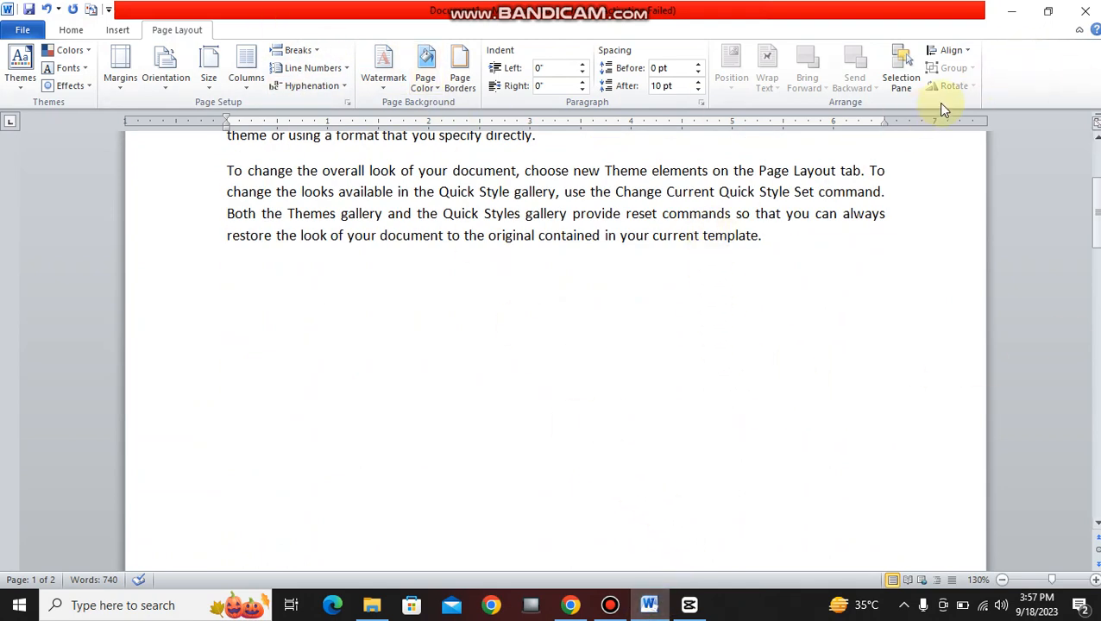
click(1019, 20)
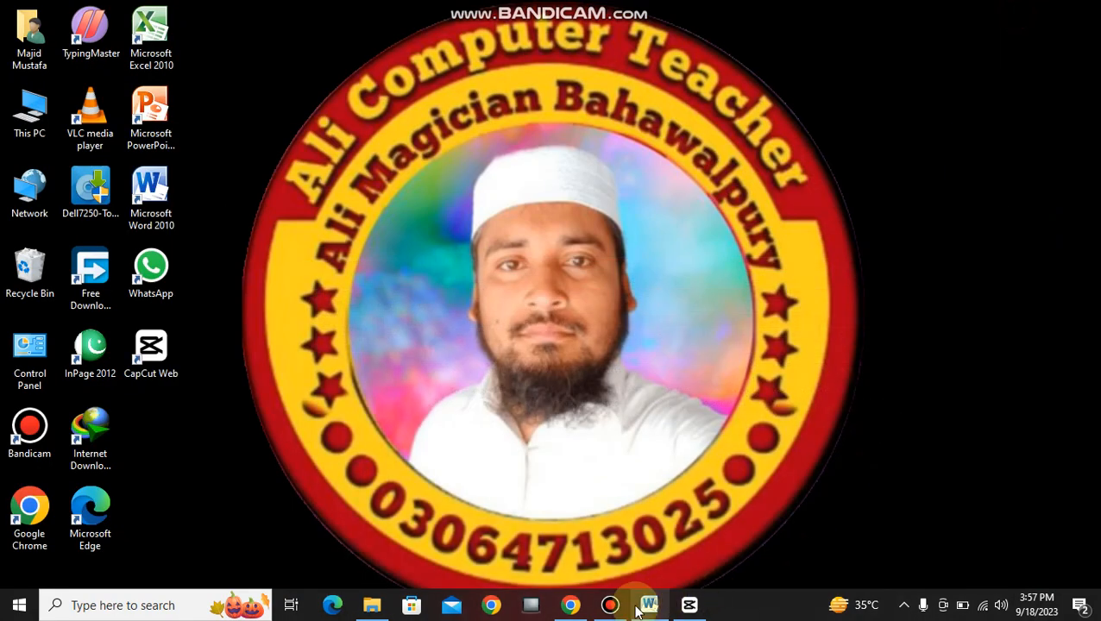